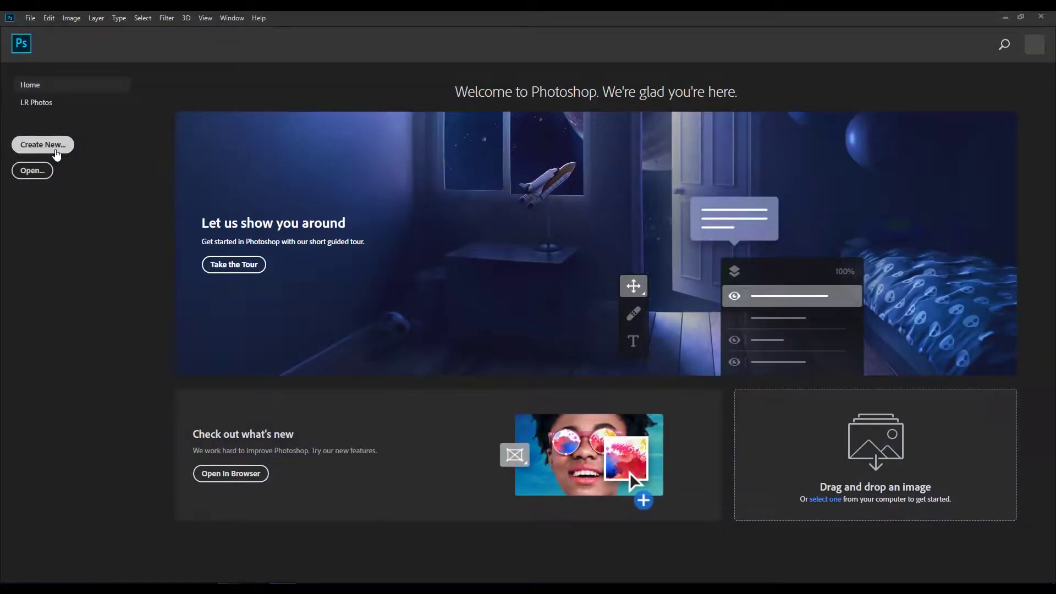
Step: Create a new 1920 × 960 px document with a black background colour
{"action": "left_click", "coordinate": [43, 144]}
{"action": "key", "text": "Tab"}
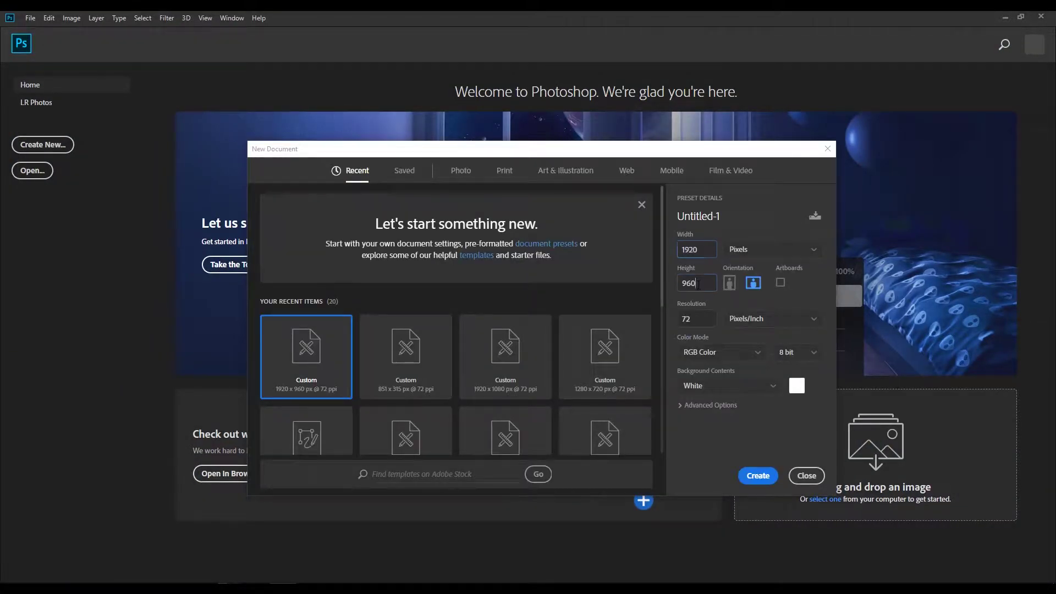
{"action": "left_click", "coordinate": [799, 391]}
{"action": "left_click", "coordinate": [733, 440]}
{"action": "left_click", "coordinate": [967, 290]}
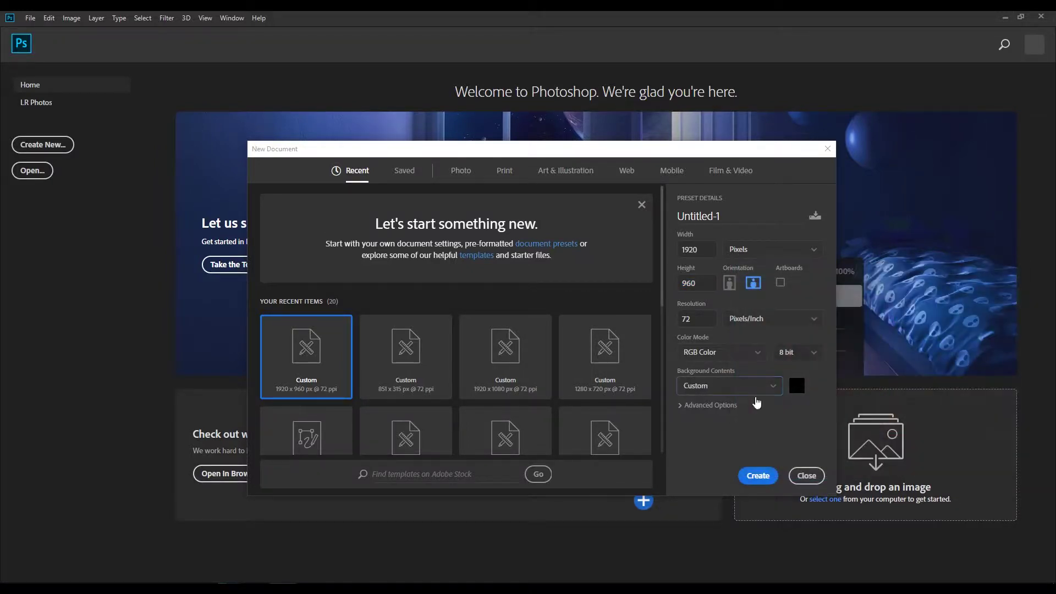
{"action": "left_click", "coordinate": [761, 474]}
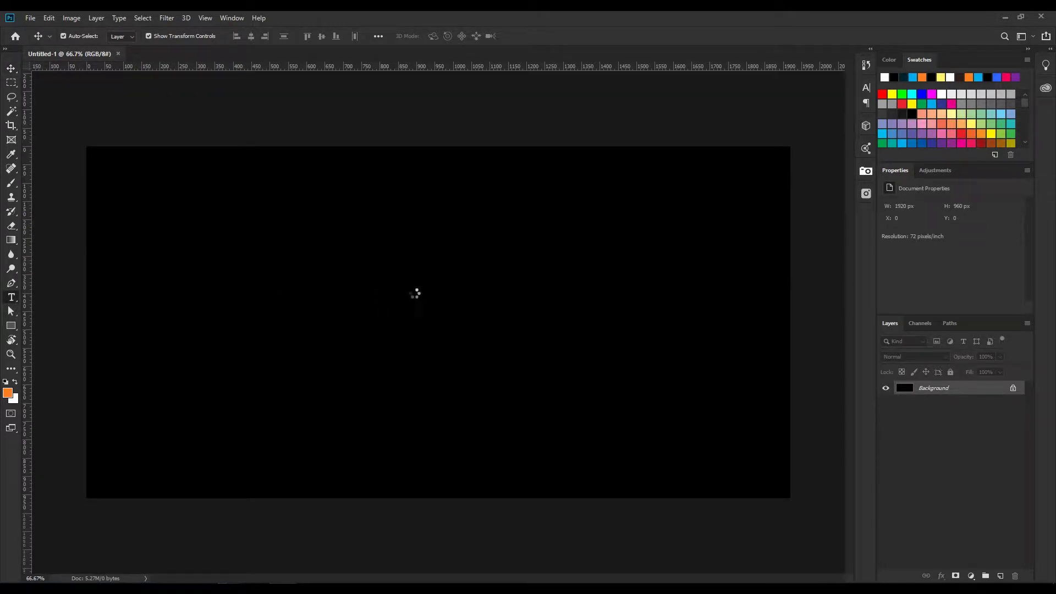
Step: Add the headline text 'I AM THE BOSS' near the canvas centre
{"action": "key", "text": "t"}
{"action": "left_click", "coordinate": [328, 319]}
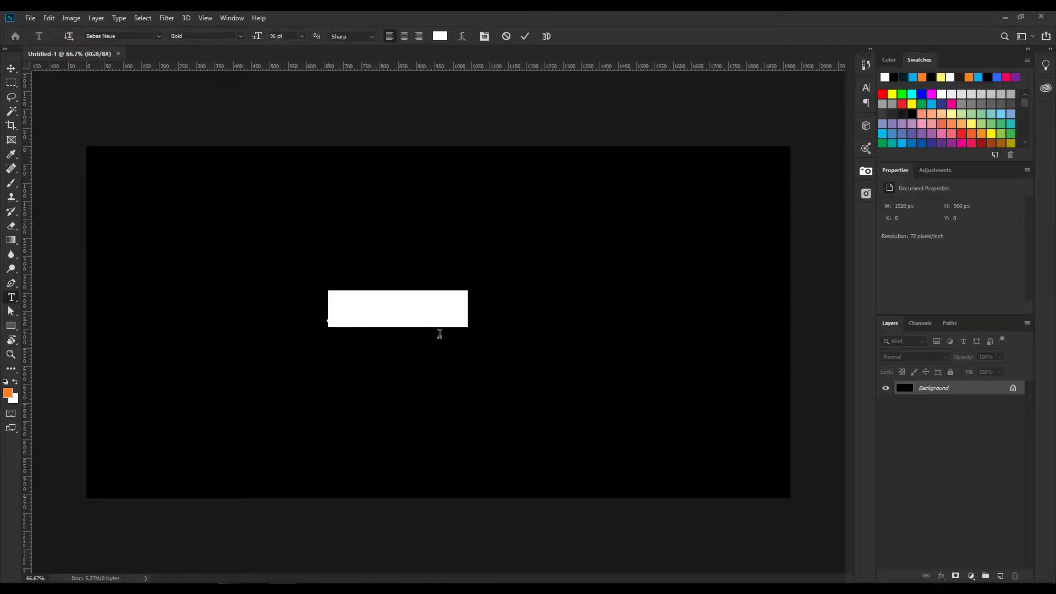
{"action": "key", "text": "BackSpace"}
{"action": "type", "text": "J"}
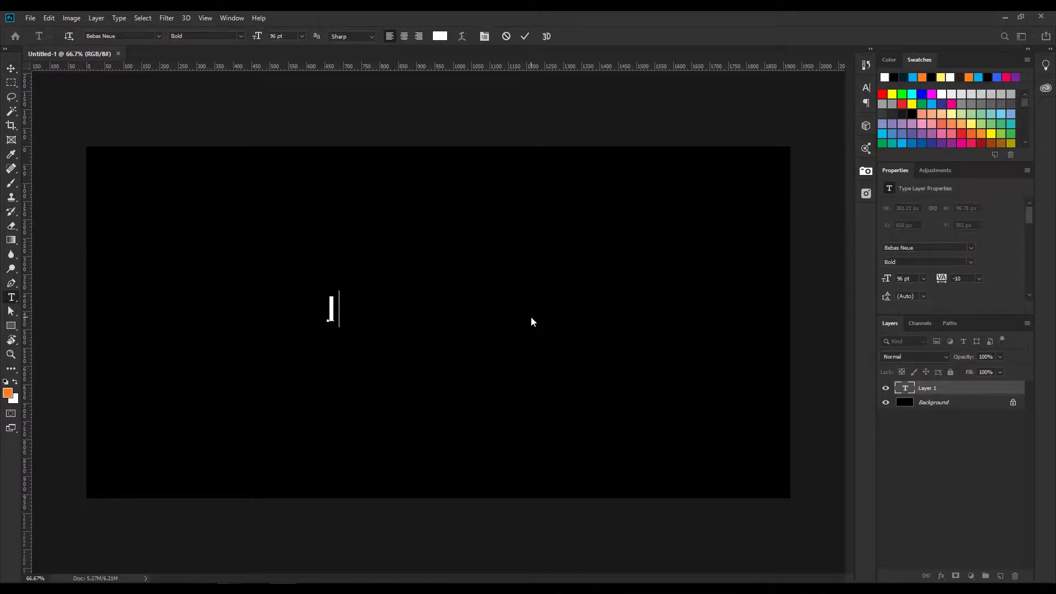
{"action": "type", "text": "AM THER"}
{"action": "key", "text": "BackSpace"}
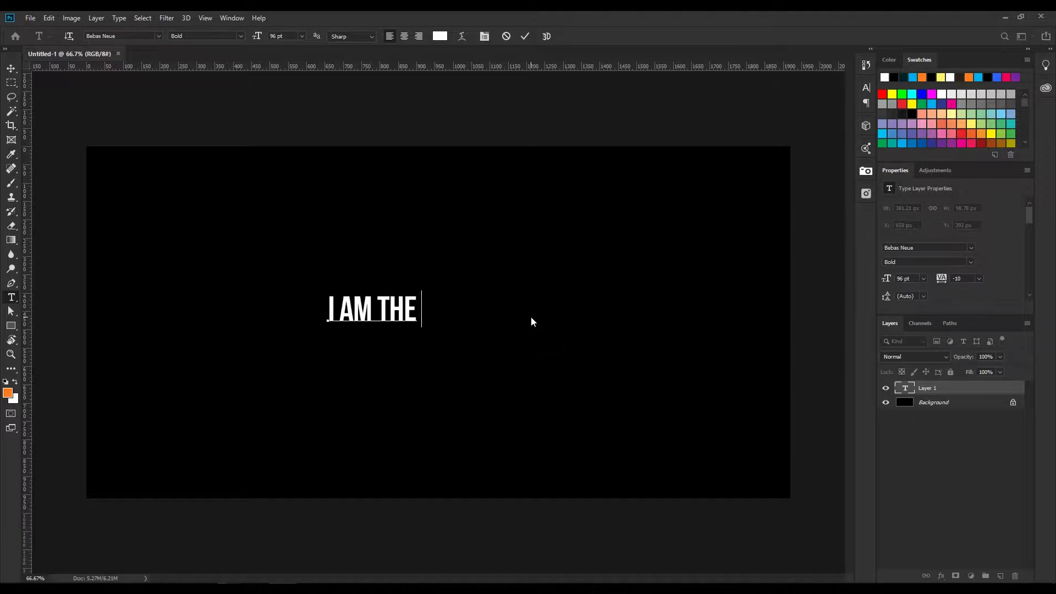
{"action": "type", "text": "BOSS"}
{"action": "left_click", "coordinate": [11, 68]}
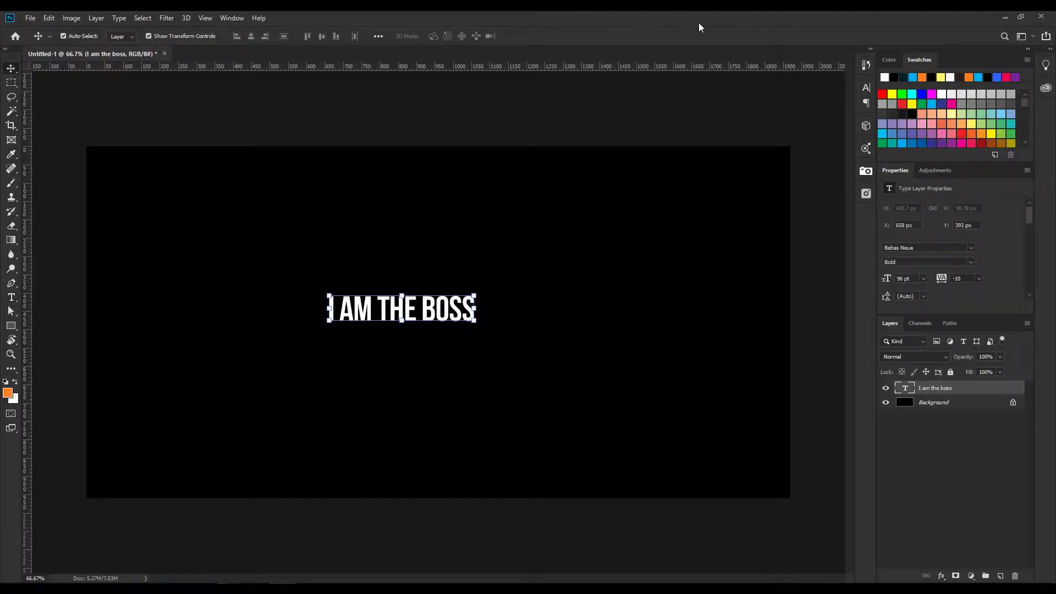
Step: Increase the headline font size to 140 and select the I am the boss text layer
{"action": "left_click", "coordinate": [915, 281]}
{"action": "type", "text": "140"}
{"action": "key", "text": "Return"}
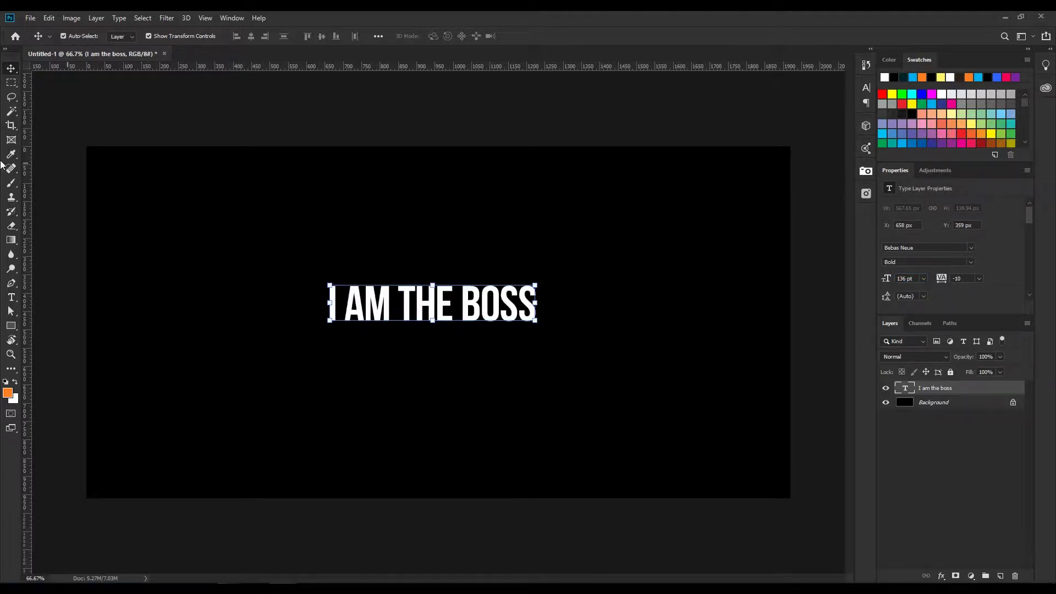
{"action": "left_click", "coordinate": [401, 143]}
{"action": "left_click", "coordinate": [423, 300]}
Step: Align the headline to the canvas's horizontal and vertical centres, then reselect only the text layer
{"action": "left_click", "coordinate": [943, 403], "text": "shift"}
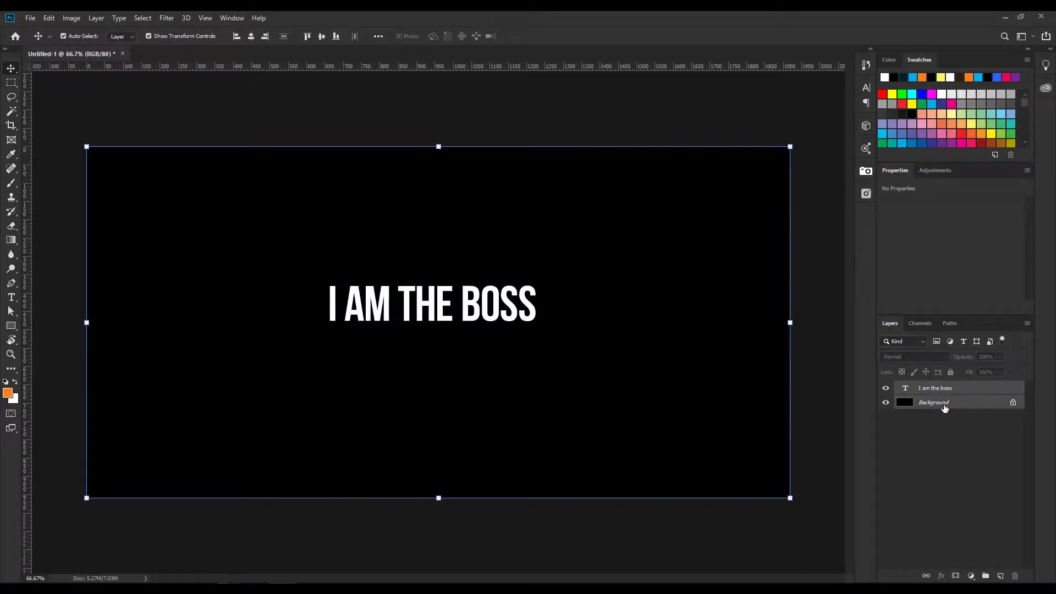
{"action": "left_click", "coordinate": [252, 36]}
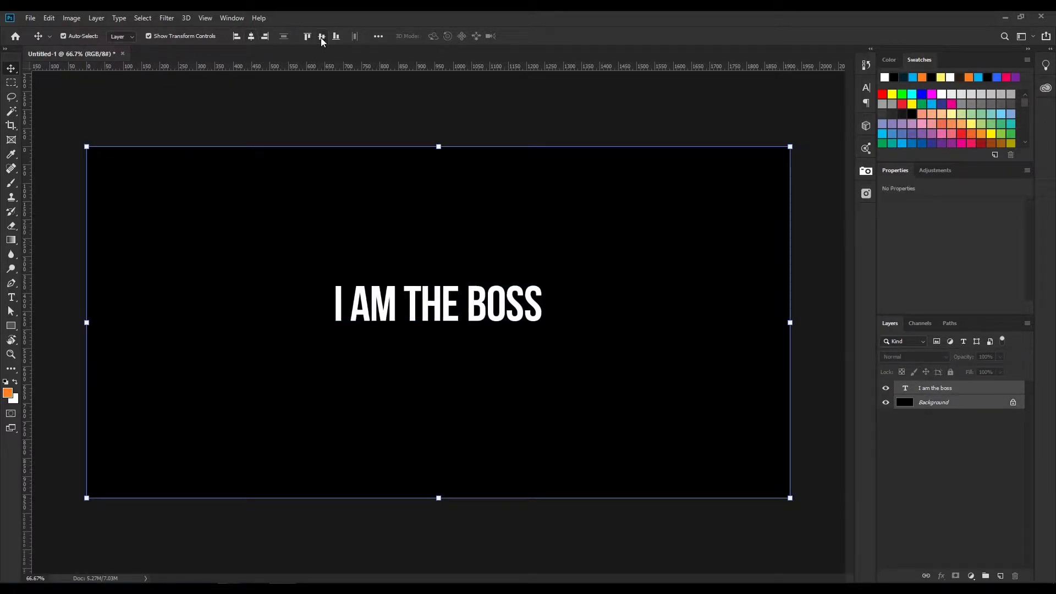
{"action": "left_click", "coordinate": [11, 83]}
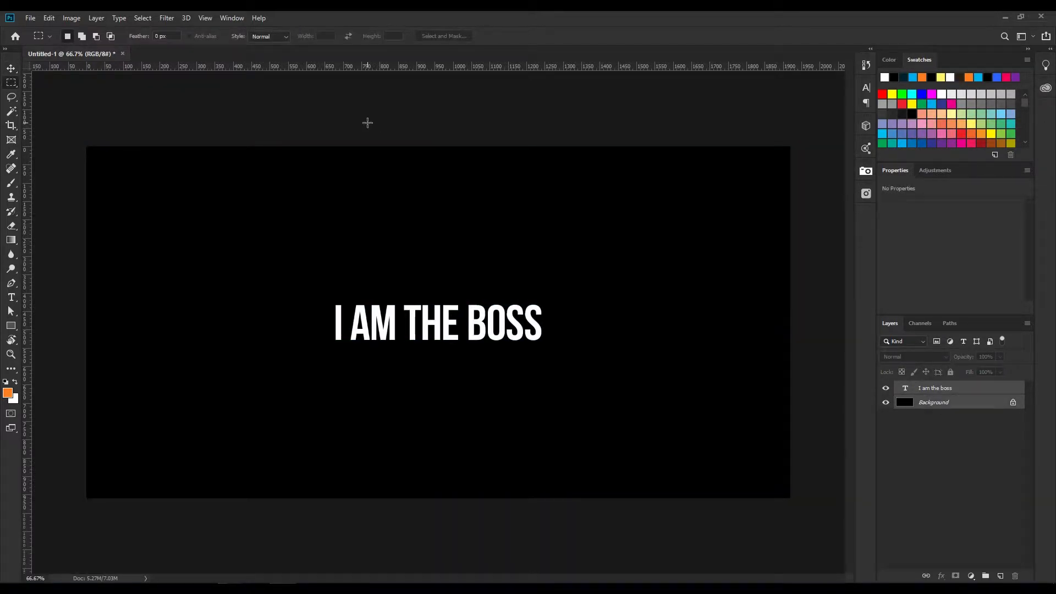
{"action": "left_click", "coordinate": [11, 68]}
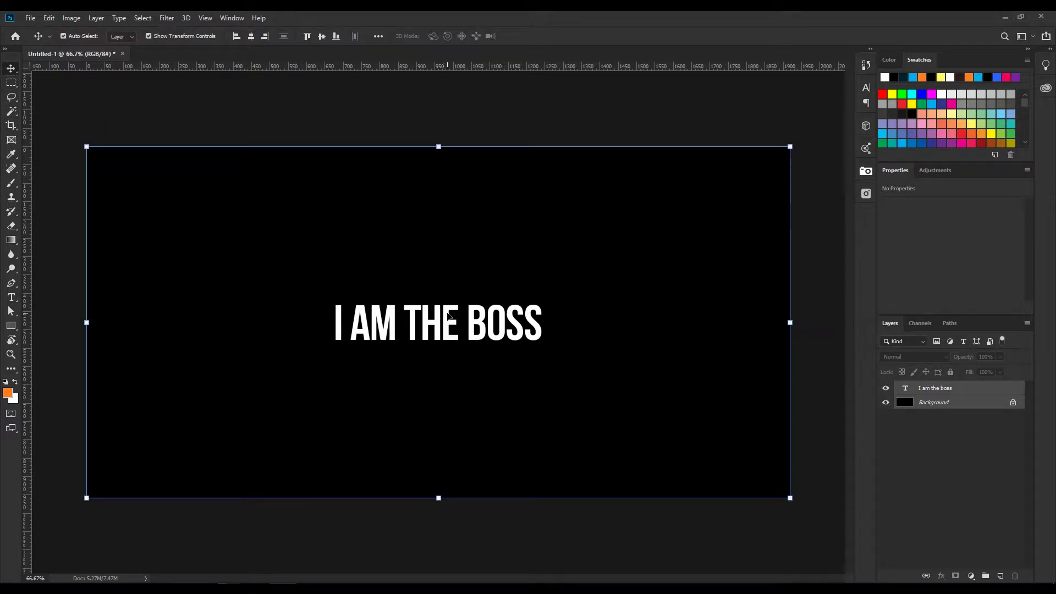
{"action": "left_click", "coordinate": [933, 389]}
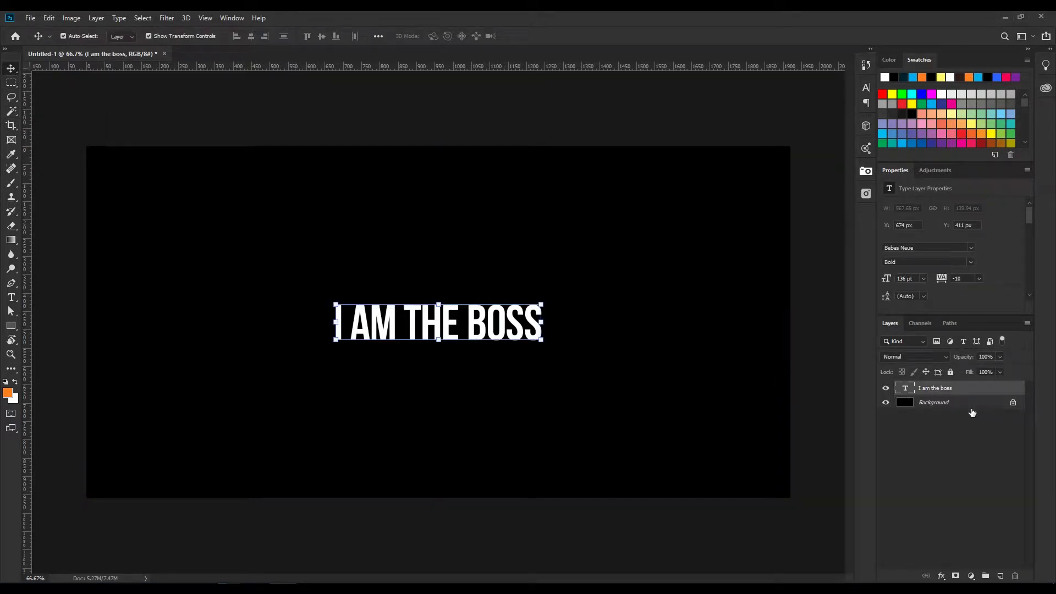
{"action": "right_click", "coordinate": [972, 386]}
Step: Duplicate the text layer as '2nd' and drag it below the original
{"action": "left_click", "coordinate": [891, 136]}
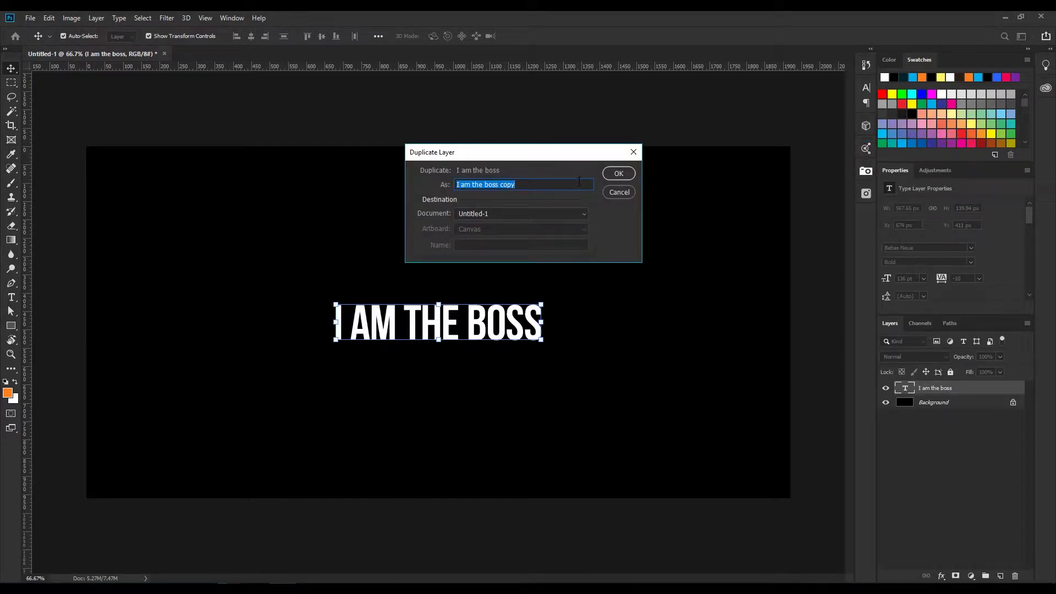
{"action": "type", "text": "2nd"}
{"action": "key", "text": "Return"}
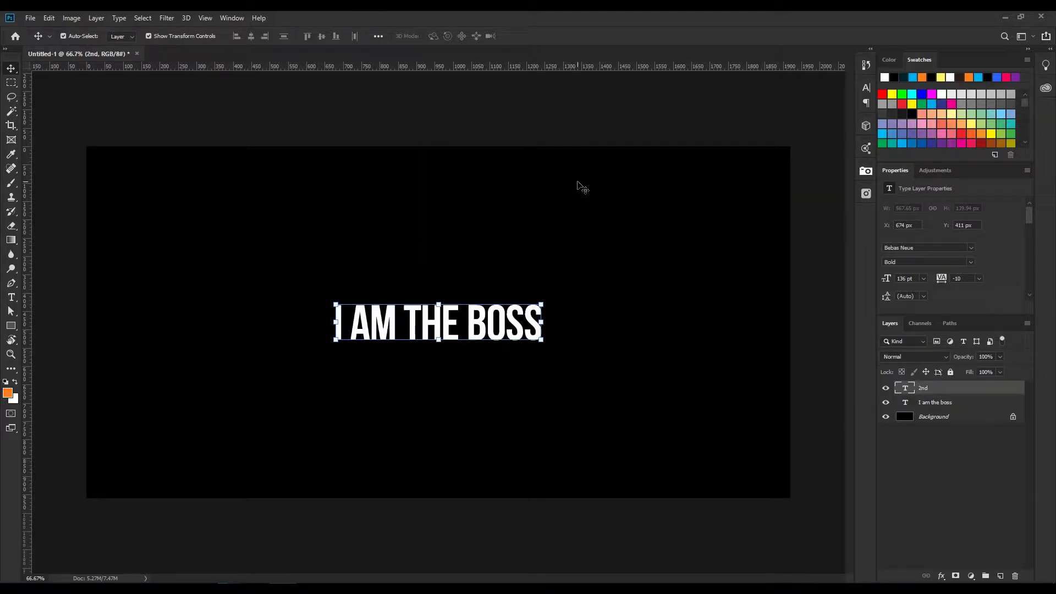
{"action": "left_click_drag", "start_coordinate": [947, 402], "coordinate": [947, 402]}
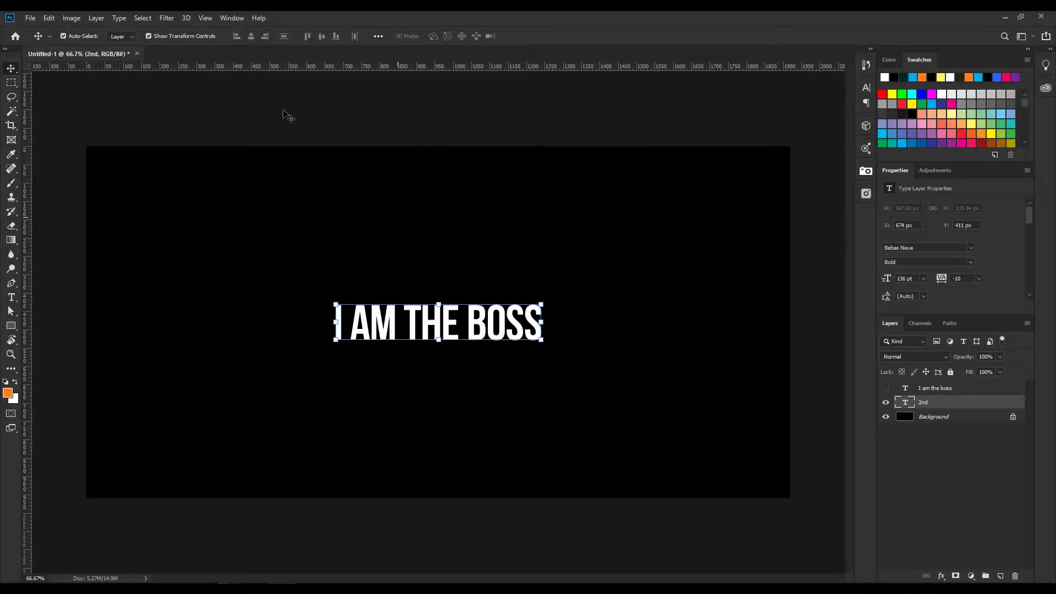
Step: Extrude the 2nd layer into 3D text, declining the 3D workspace, and enlarge the Properties panel
{"action": "left_click", "coordinate": [187, 18]}
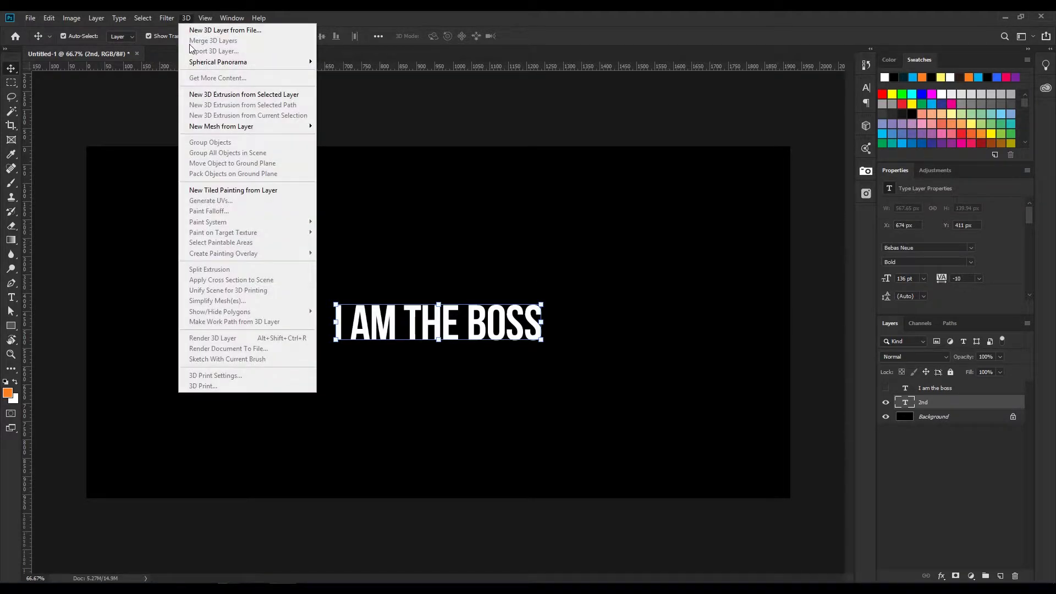
{"action": "left_click", "coordinate": [270, 96]}
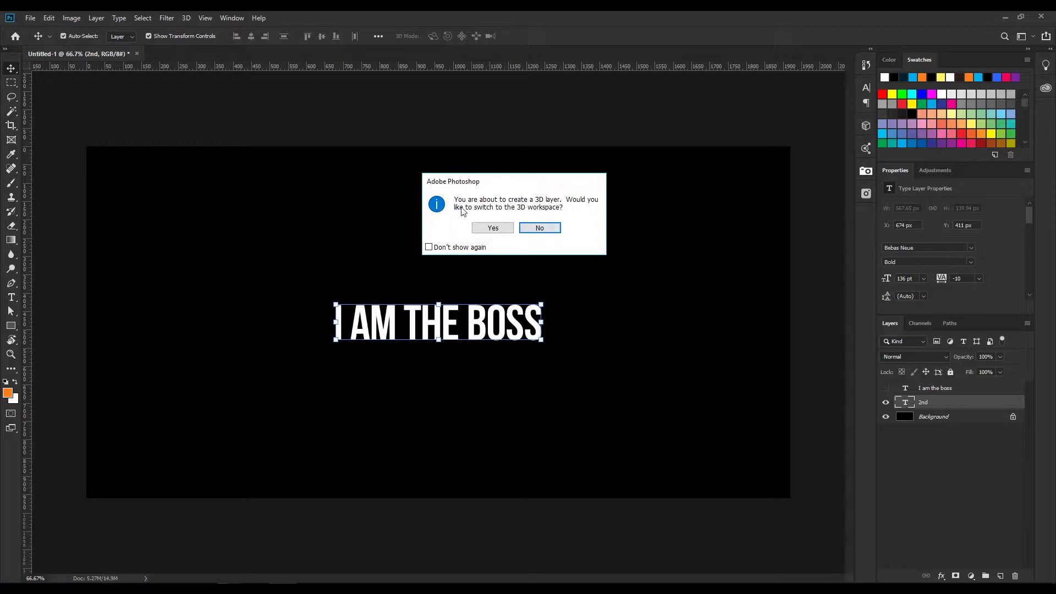
{"action": "left_click", "coordinate": [540, 227]}
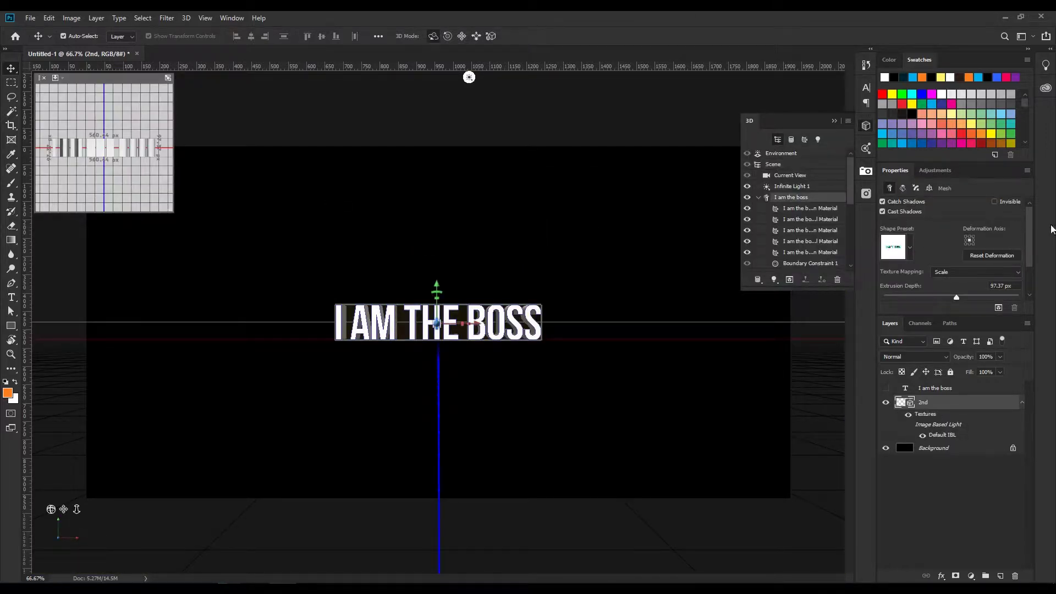
{"action": "left_click_drag", "start_coordinate": [966, 317], "coordinate": [971, 431]}
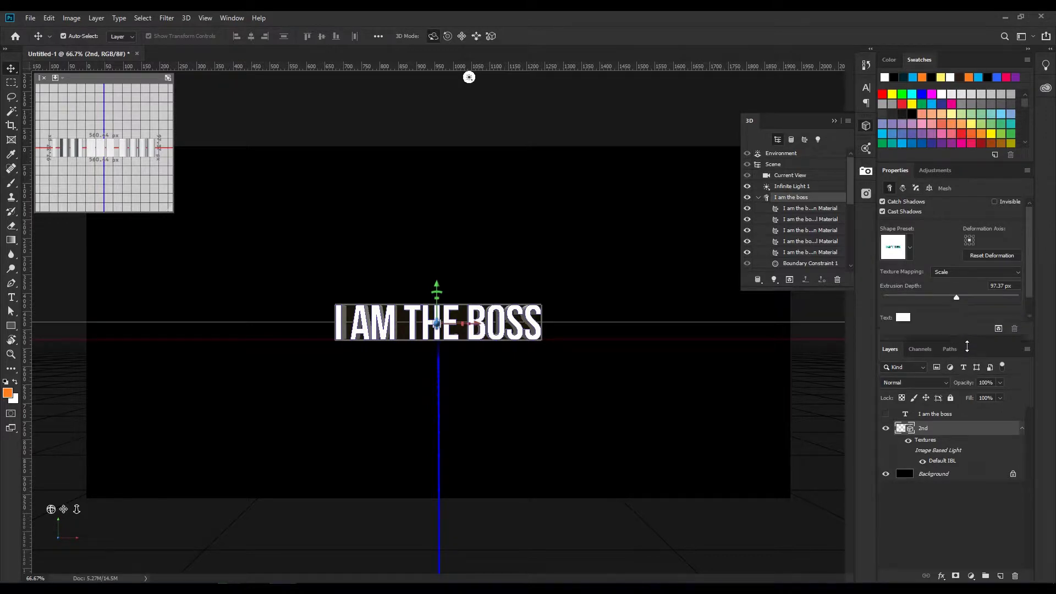
{"action": "left_click", "coordinate": [890, 182]}
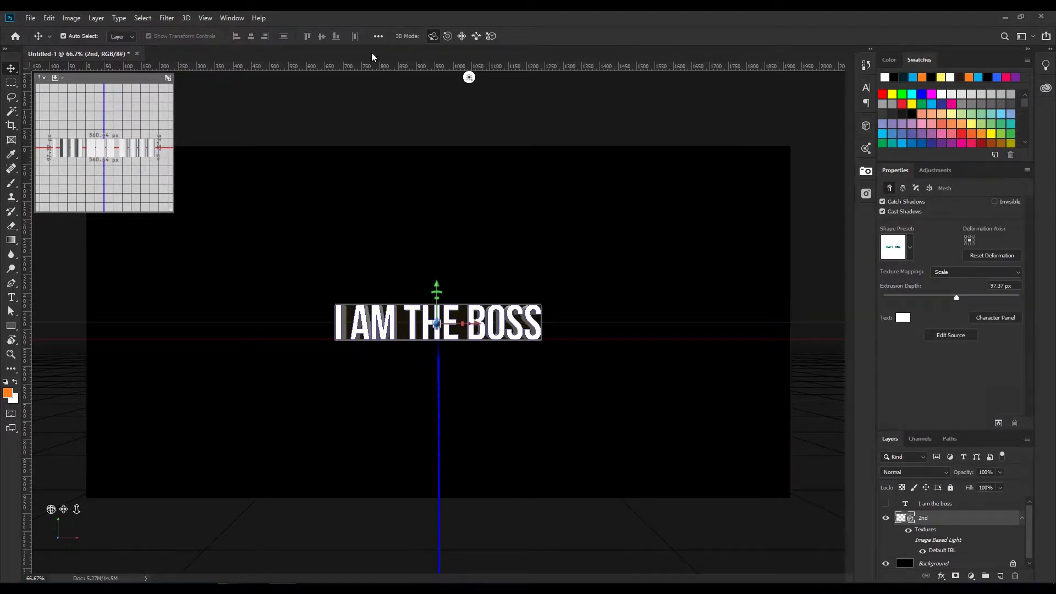
Step: Set the 3D mesh extrusion depth to 2500 px and turn off Cast Shadows
{"action": "left_click", "coordinate": [232, 18]}
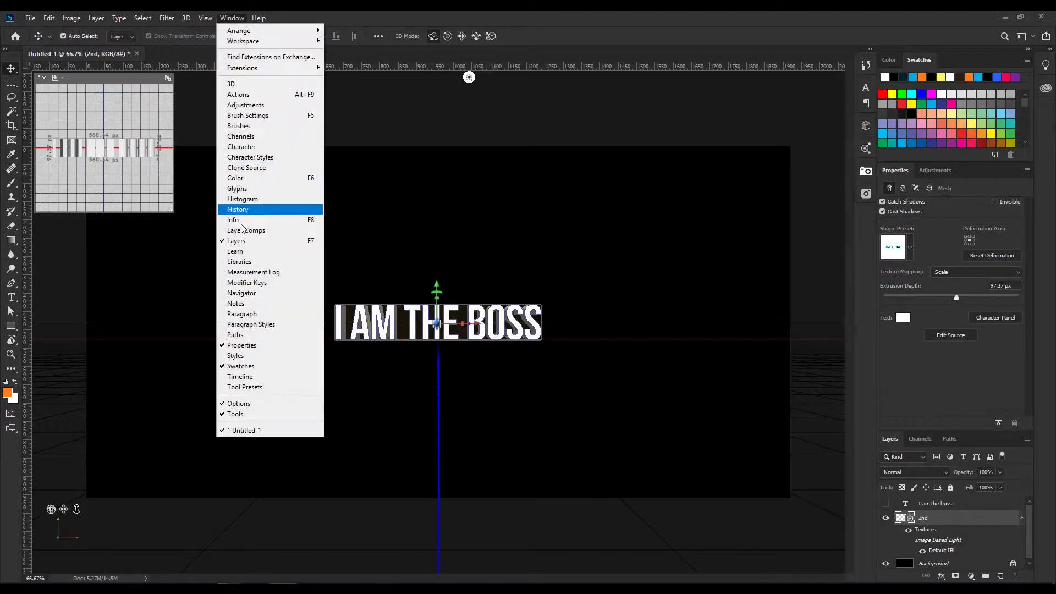
{"action": "left_click", "coordinate": [242, 344]}
{"action": "left_click", "coordinate": [222, 18]}
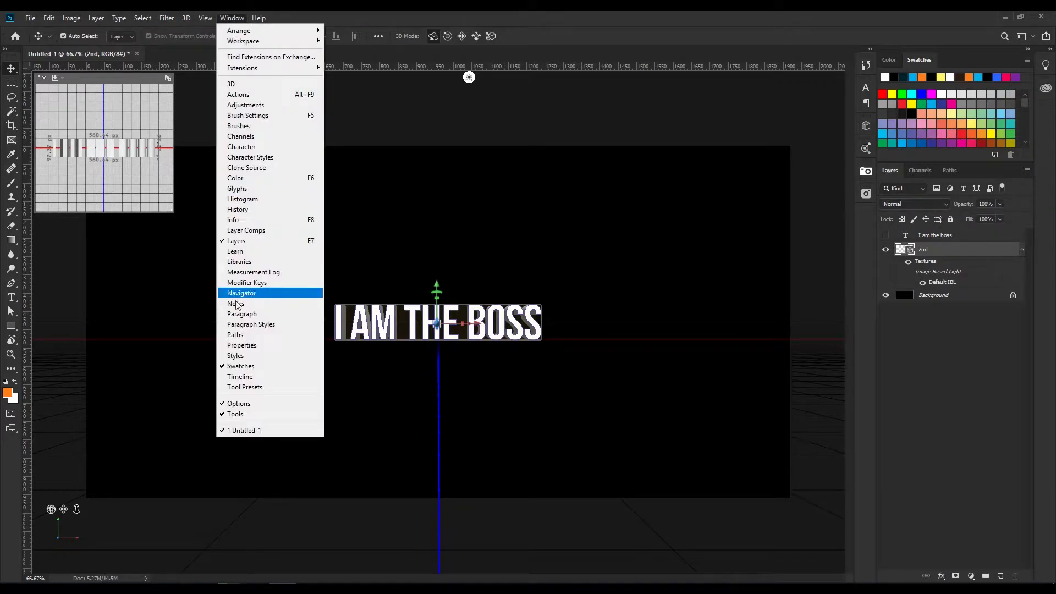
{"action": "left_click", "coordinate": [242, 345]}
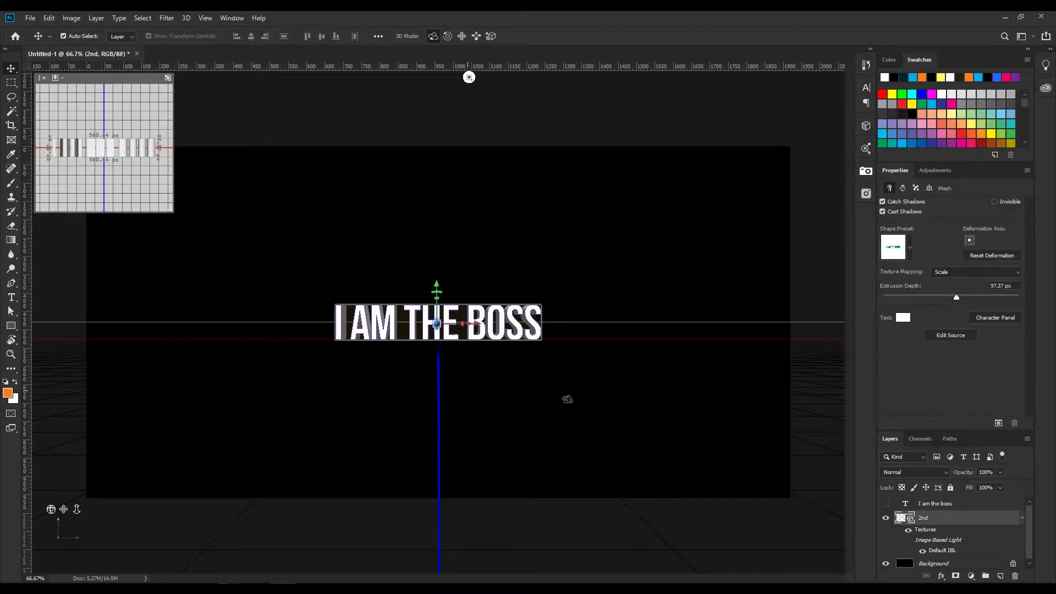
{"action": "left_click_drag", "start_coordinate": [958, 298], "coordinate": [1022, 297]}
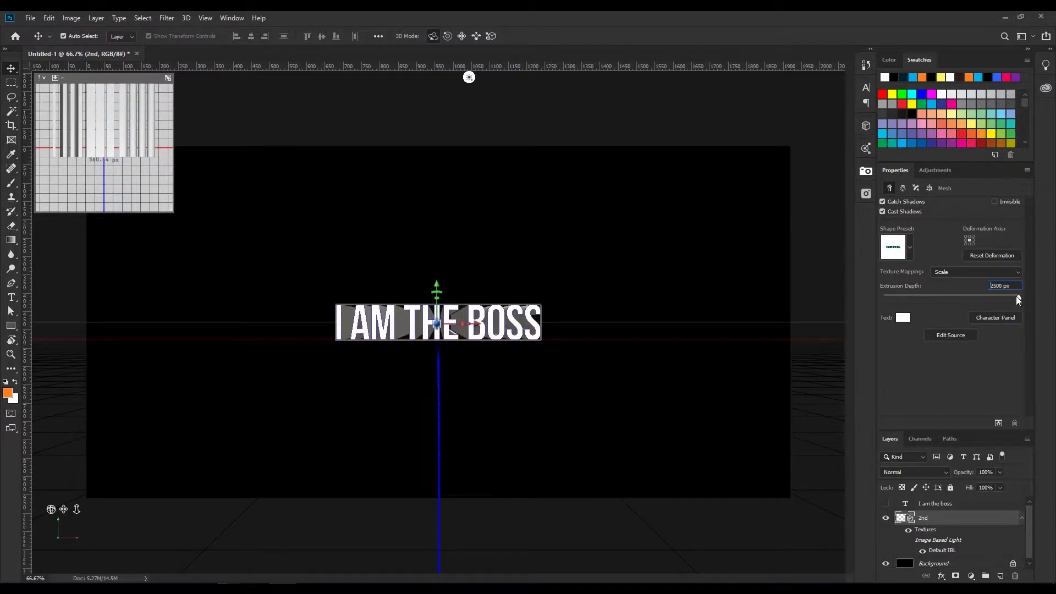
{"action": "left_click_drag", "start_coordinate": [960, 295], "coordinate": [958, 295]}
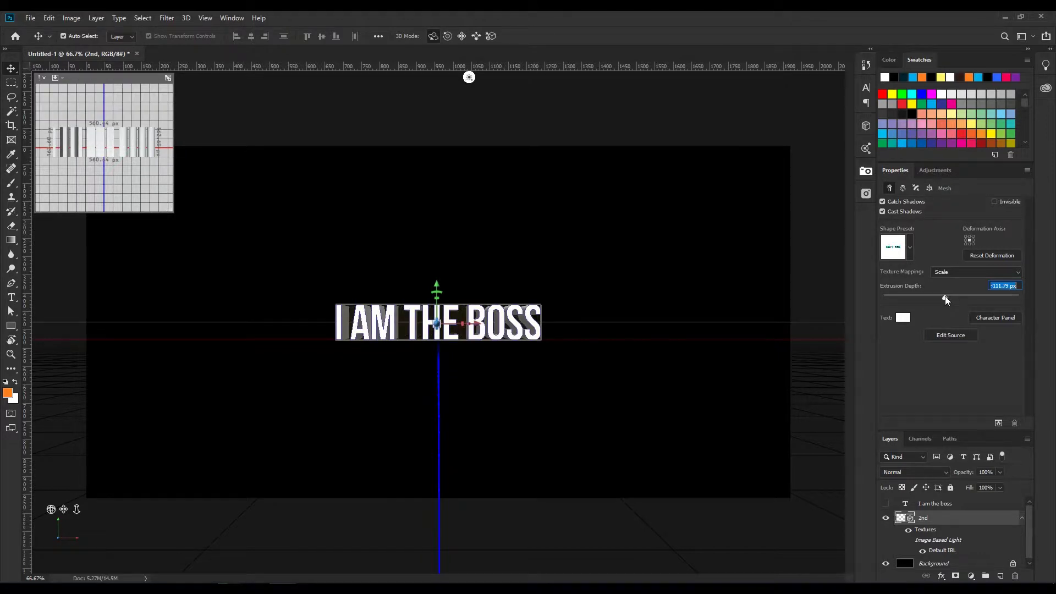
{"action": "left_click_drag", "start_coordinate": [960, 297], "coordinate": [1037, 302]}
{"action": "left_click", "coordinate": [882, 211]}
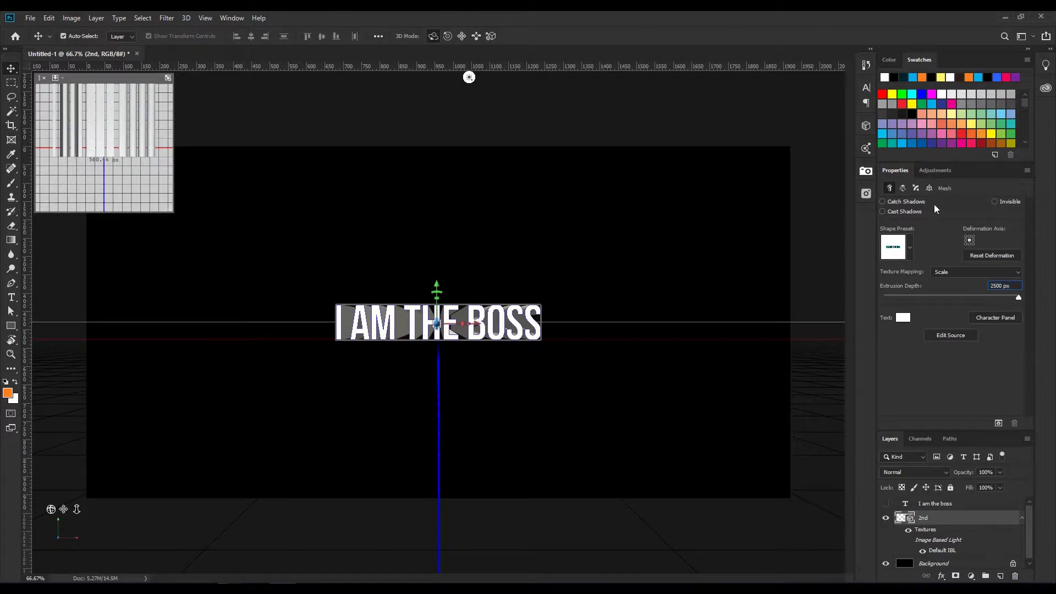
Step: In the Deform settings, set Vertical Angle to 90° and Horizontal Angle to -145°
{"action": "left_click", "coordinate": [903, 188]}
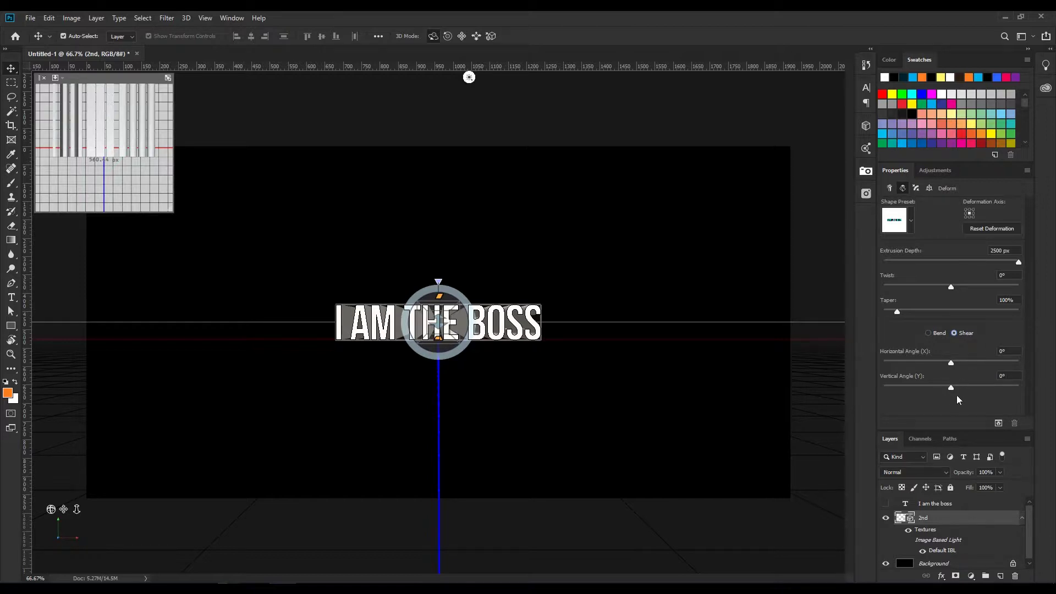
{"action": "left_click_drag", "start_coordinate": [952, 386], "coordinate": [968, 385]}
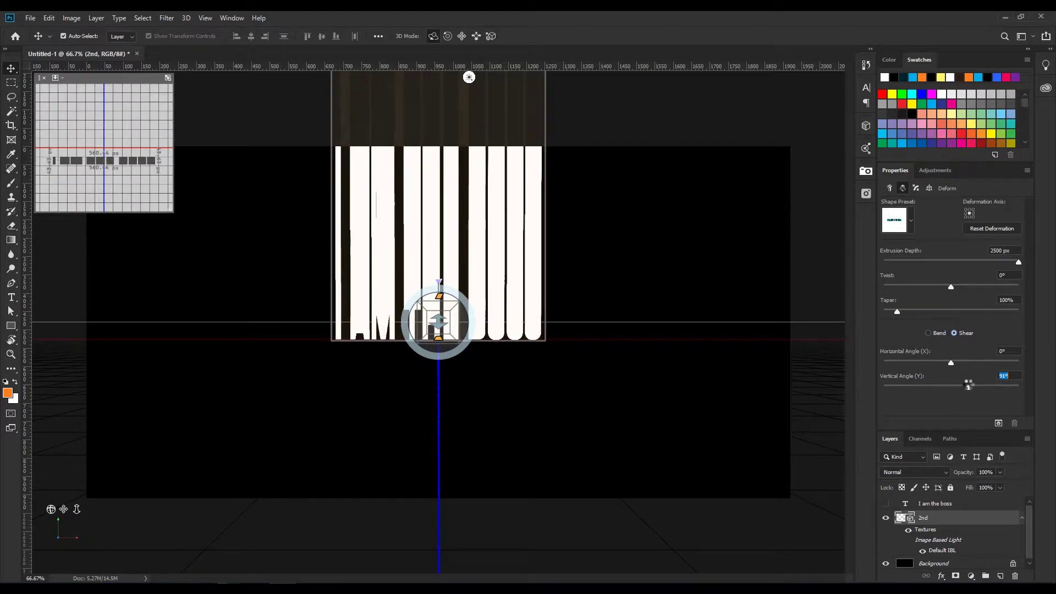
{"action": "type", "text": "90"}
{"action": "key", "text": "Return"}
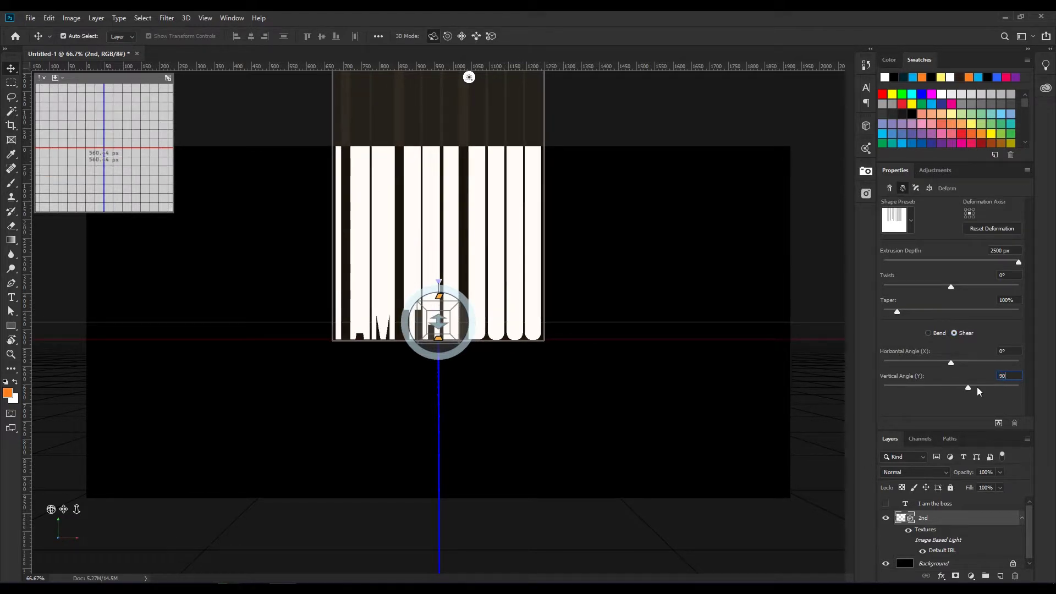
{"action": "left_click", "coordinate": [950, 363]}
{"action": "left_click_drag", "start_coordinate": [948, 362], "coordinate": [979, 363]}
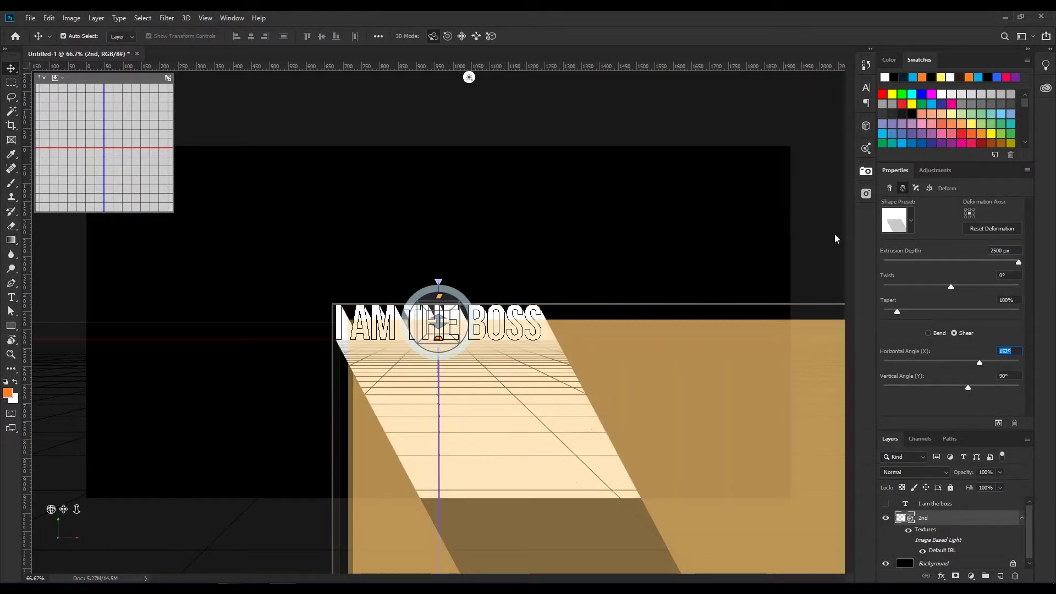
{"action": "left_click_drag", "start_coordinate": [942, 363], "coordinate": [924, 361]}
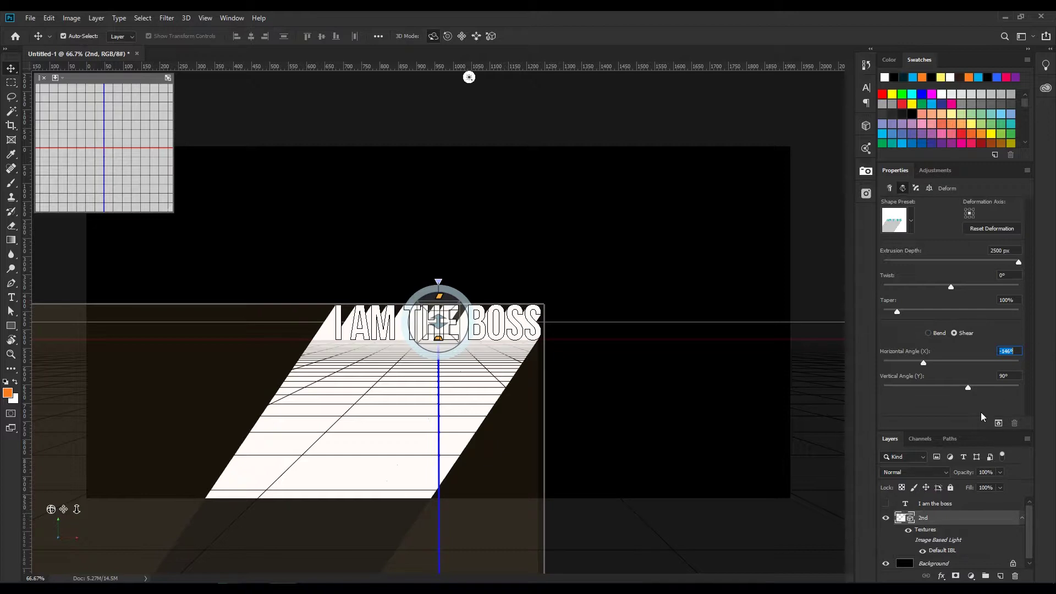
{"action": "type", "text": "-145"}
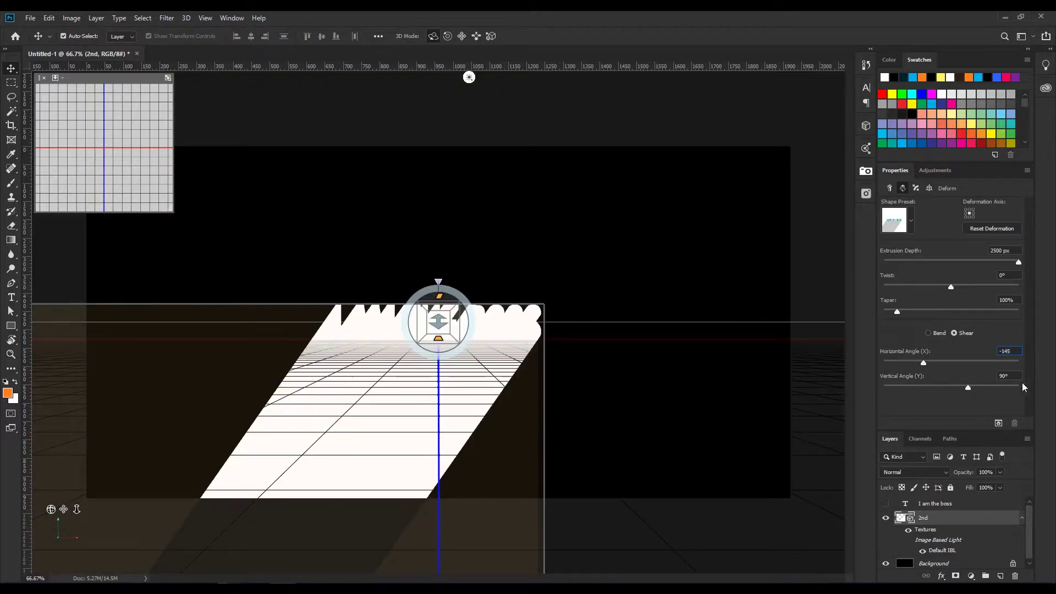
Step: Reselect the 2nd 3D layer and load its pixels as a selection with Select Pixels
{"action": "left_click_drag", "start_coordinate": [955, 432], "coordinate": [955, 300]}
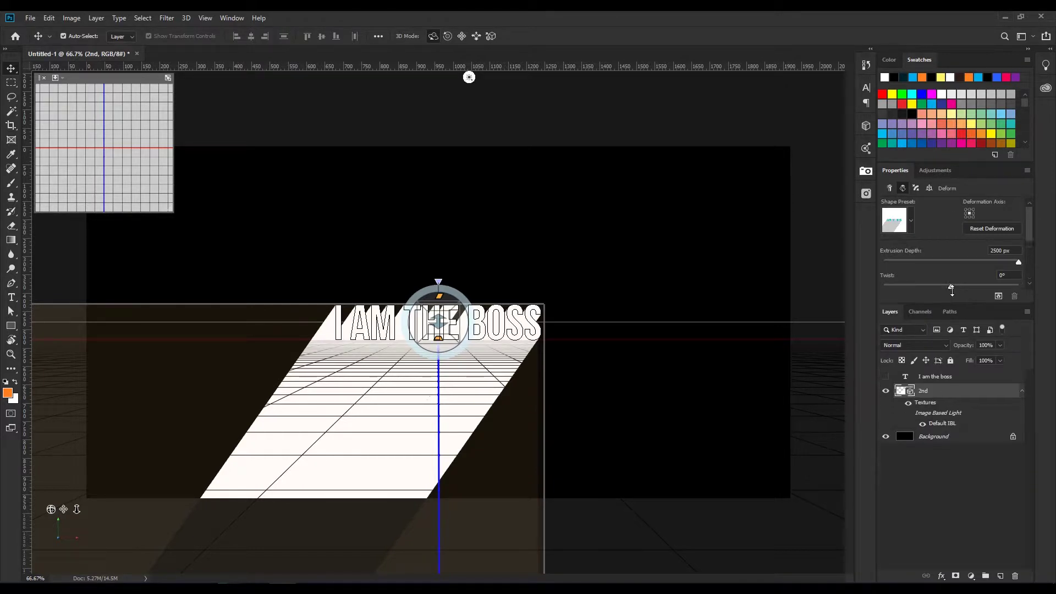
{"action": "left_click", "coordinate": [948, 461]}
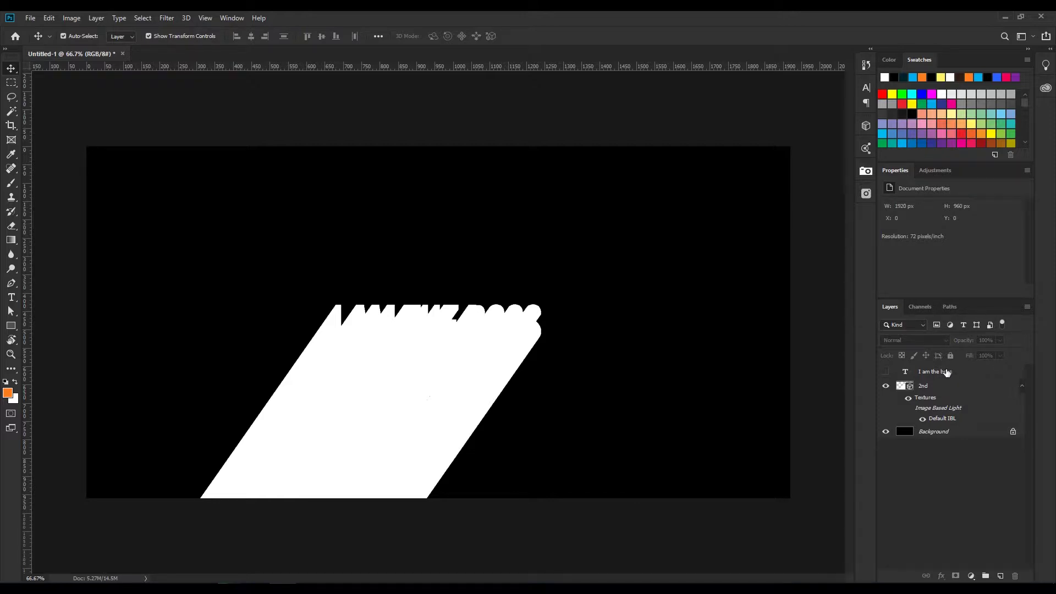
{"action": "left_click", "coordinate": [945, 391]}
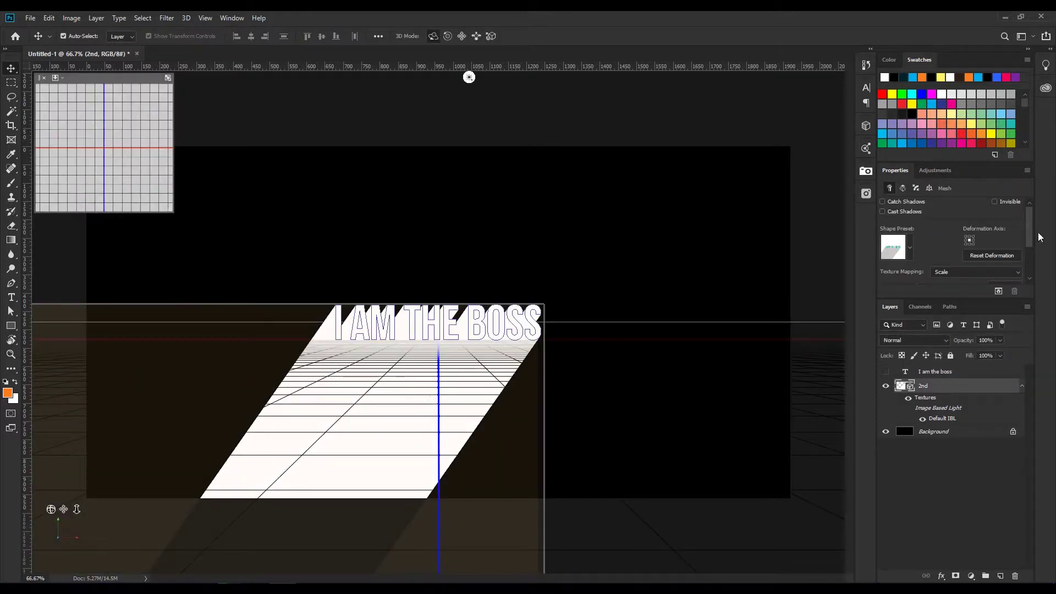
{"action": "right_click", "coordinate": [908, 391]}
{"action": "left_click", "coordinate": [947, 198]}
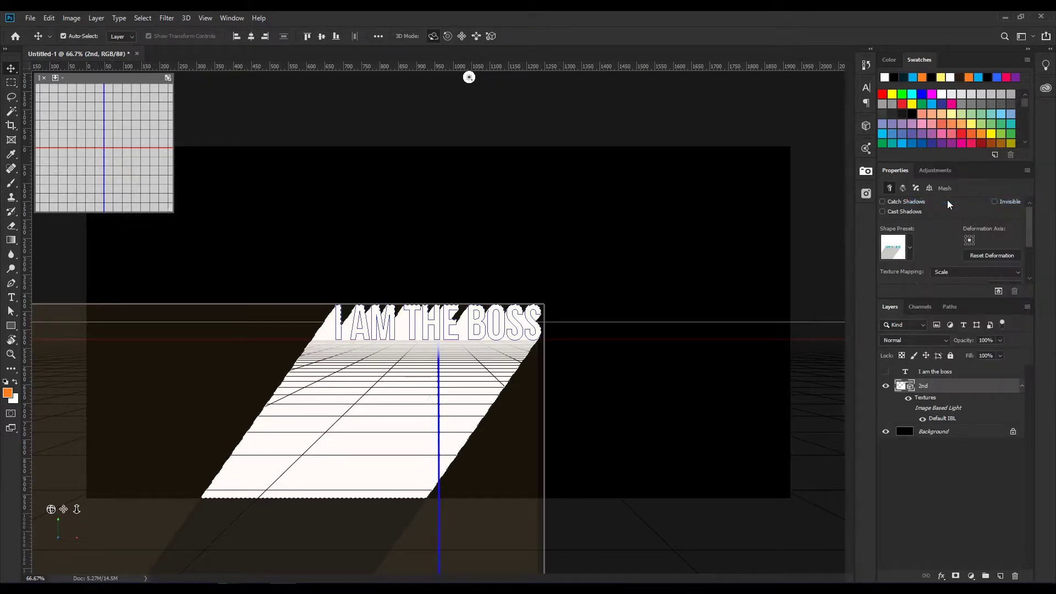
Step: Create a new Layer 1 and move it below the I am the boss text layer
{"action": "left_click", "coordinate": [968, 372]}
{"action": "left_click", "coordinate": [167, 18]}
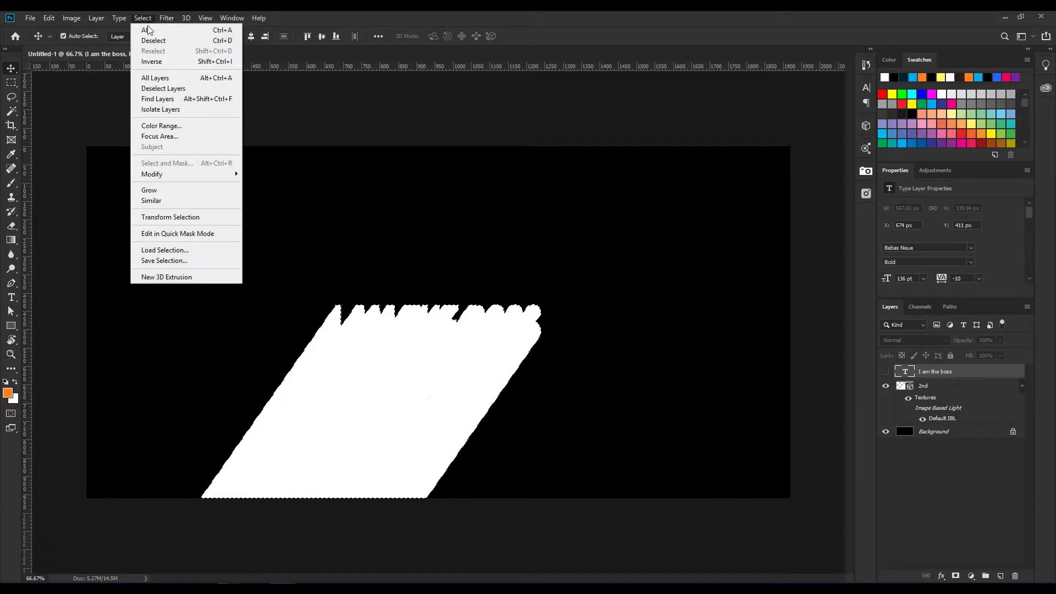
{"action": "left_click", "coordinate": [109, 20]}
{"action": "left_click", "coordinate": [231, 29]}
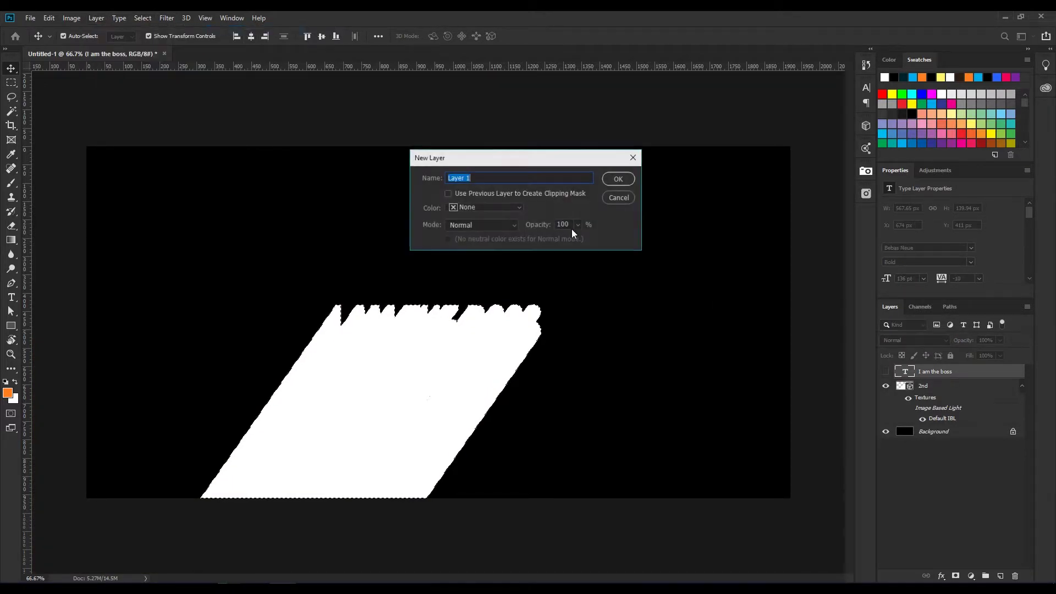
{"action": "left_click", "coordinate": [619, 179]}
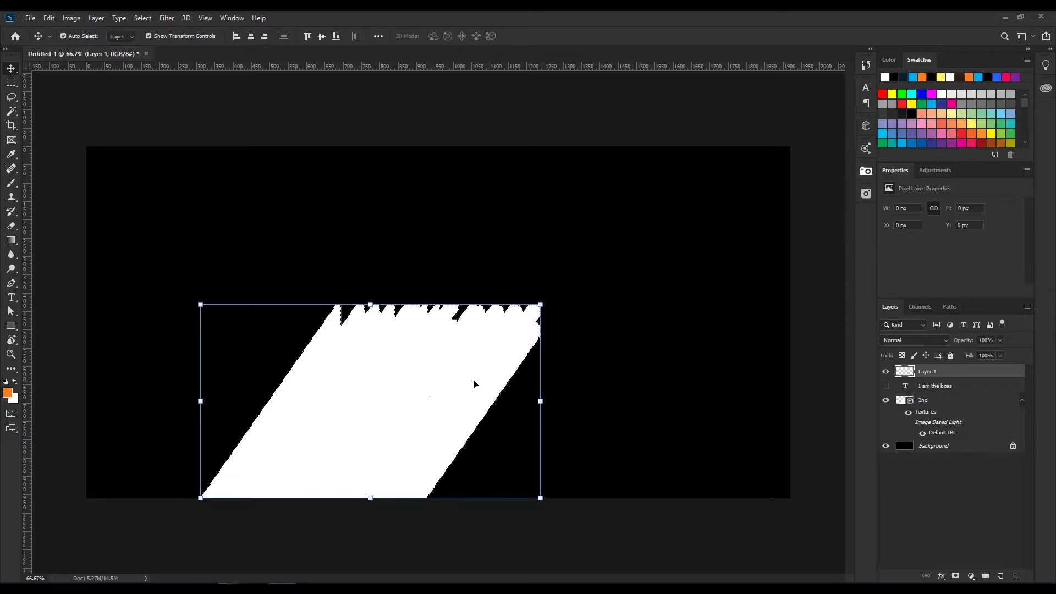
{"action": "left_click_drag", "start_coordinate": [955, 373], "coordinate": [955, 393]}
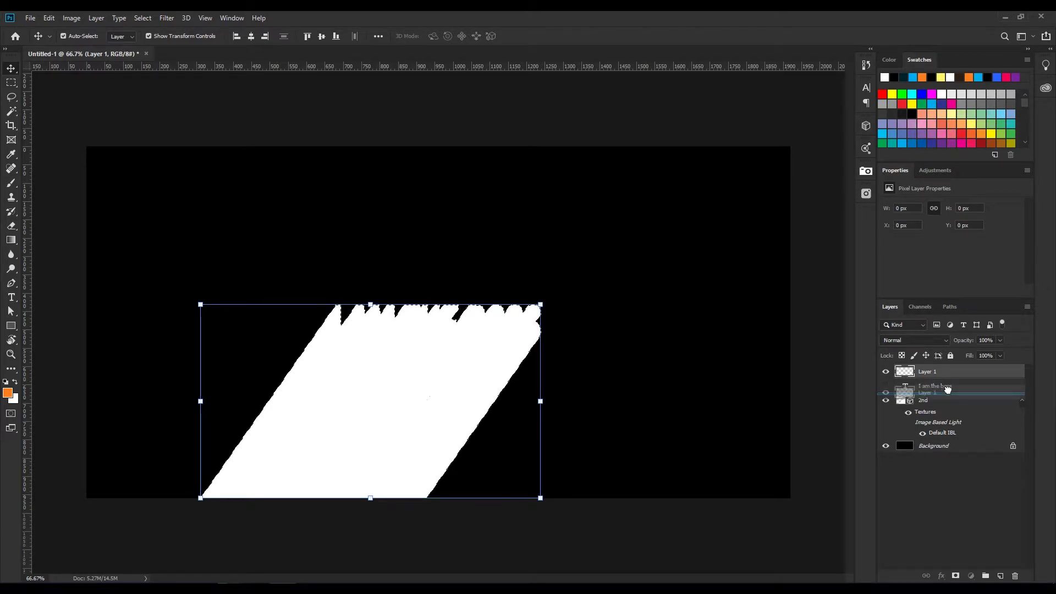
Step: Fill the selected extrusion shape on Layer 1 with a dark teal colour
{"action": "left_click", "coordinate": [49, 18]}
{"action": "left_click", "coordinate": [70, 191]}
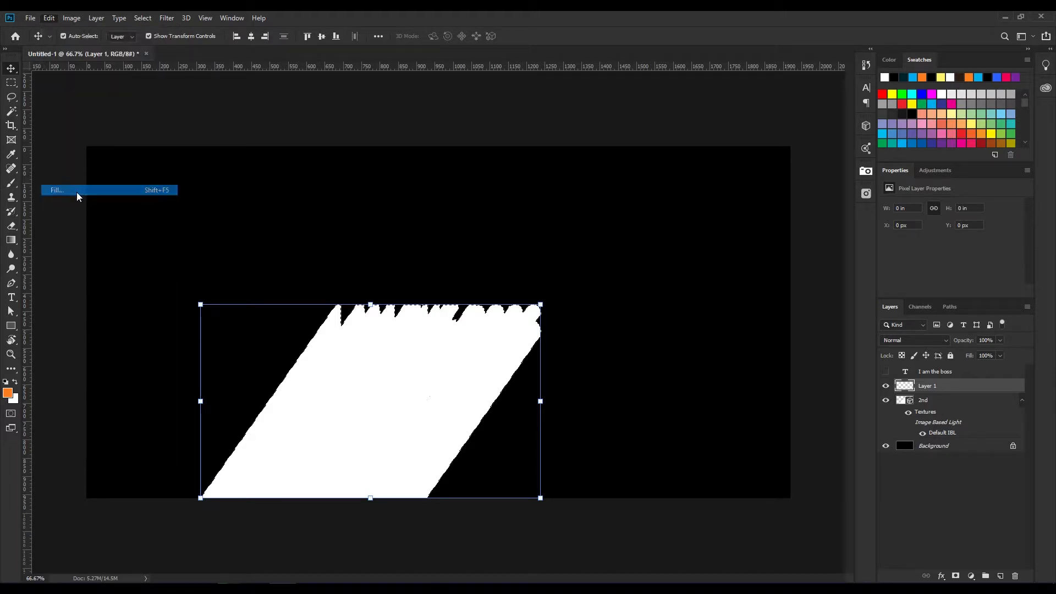
{"action": "left_click", "coordinate": [530, 164]}
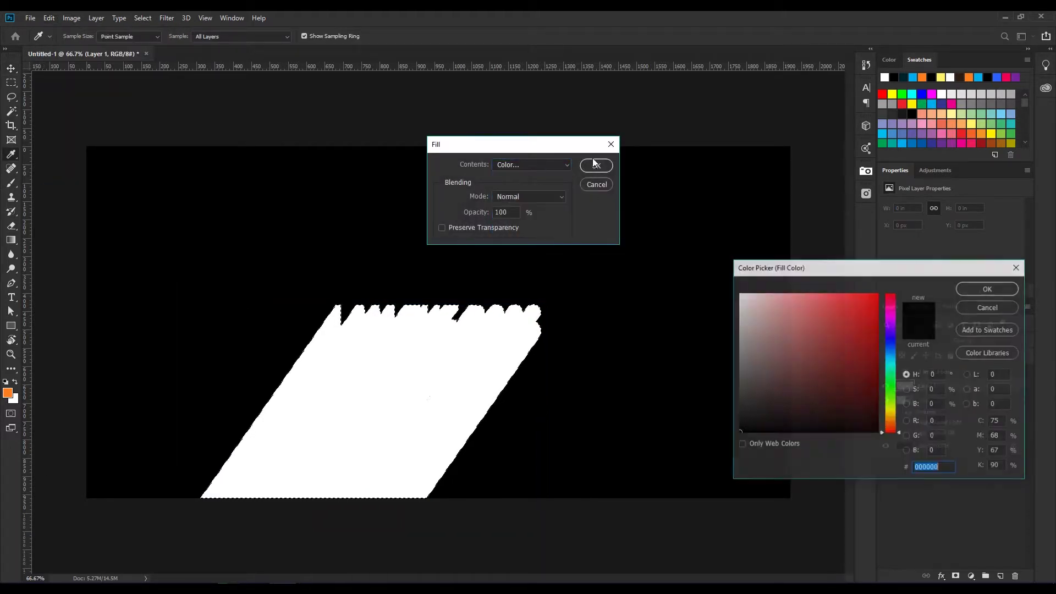
{"action": "type", "text": "730000"}
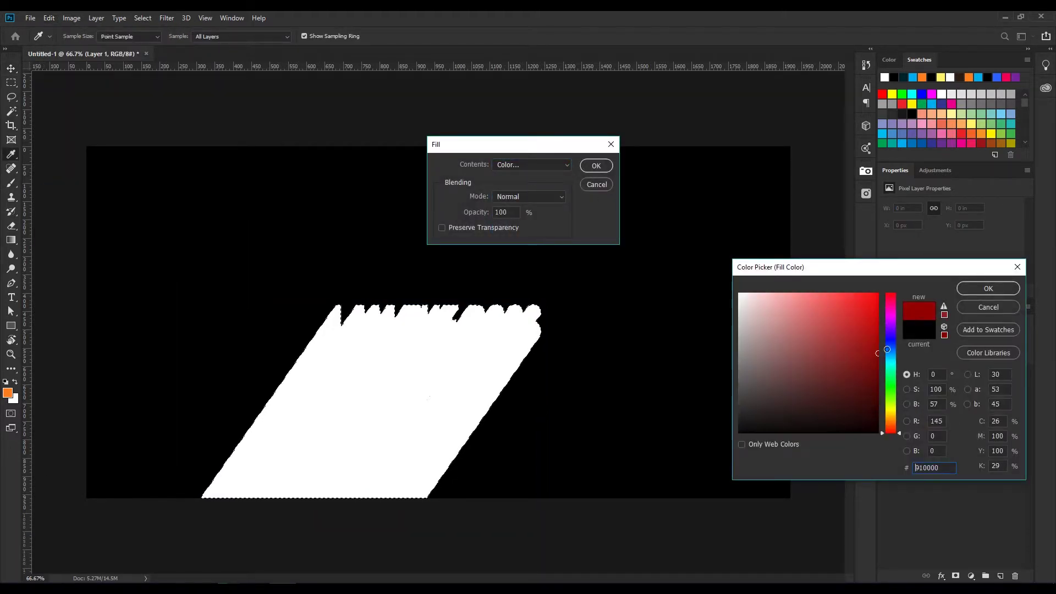
{"action": "left_click_drag", "start_coordinate": [890, 332], "coordinate": [890, 363]}
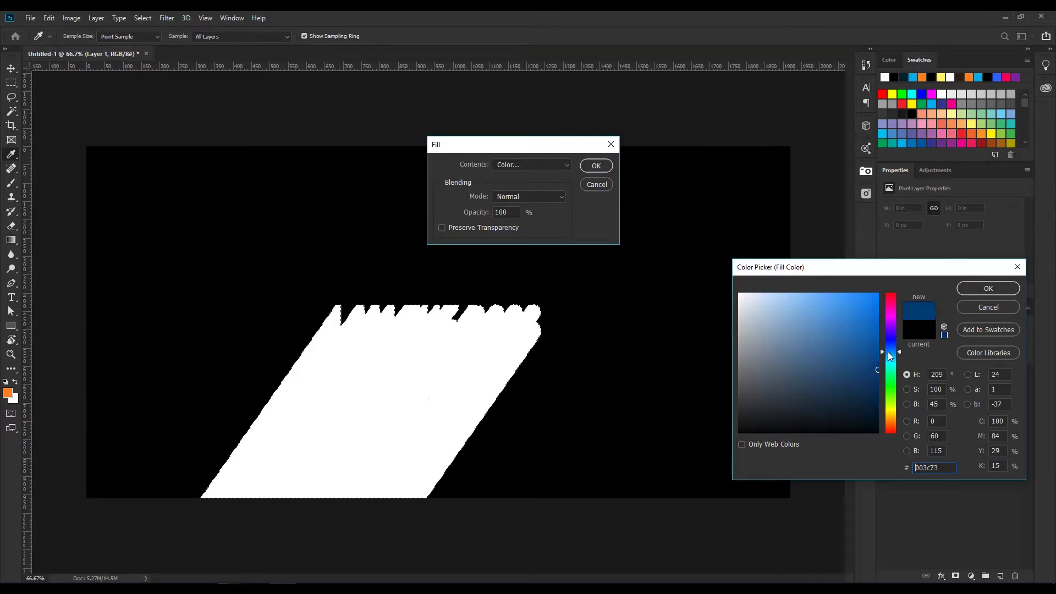
{"action": "left_click", "coordinate": [988, 288]}
{"action": "left_click", "coordinate": [596, 165]}
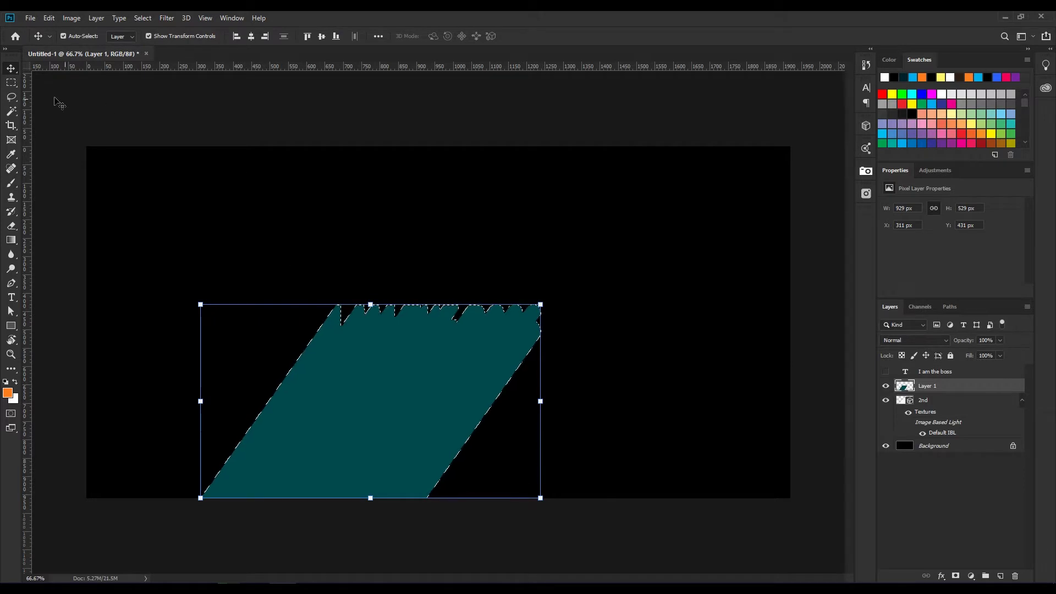
Step: Deselect, show the I am the boss text layer, and add a layer mask to Layer 1
{"action": "key", "text": "m"}
{"action": "key", "text": "ctrl+d"}
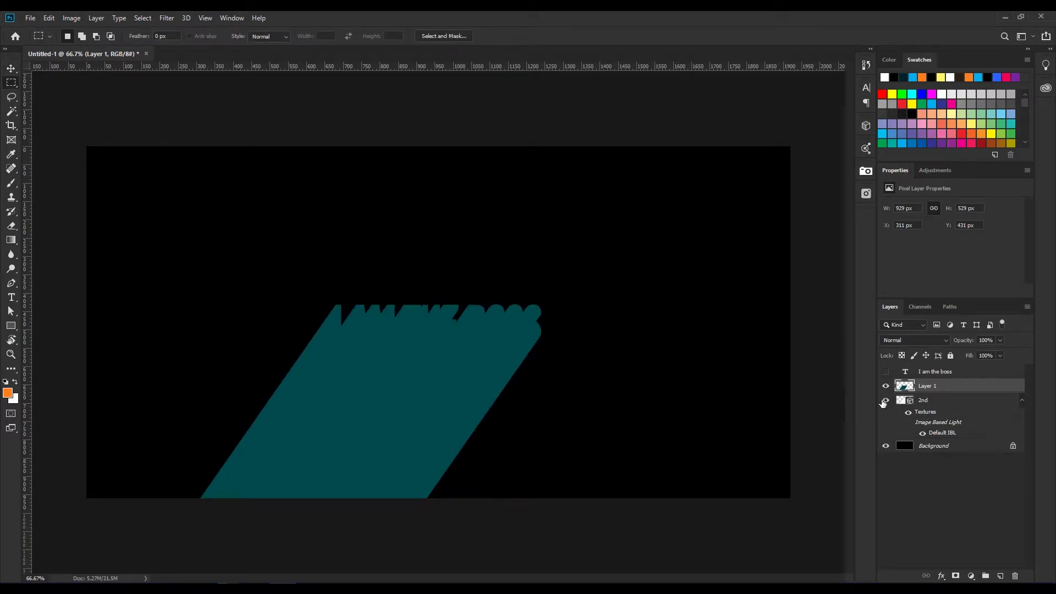
{"action": "left_click", "coordinate": [886, 371]}
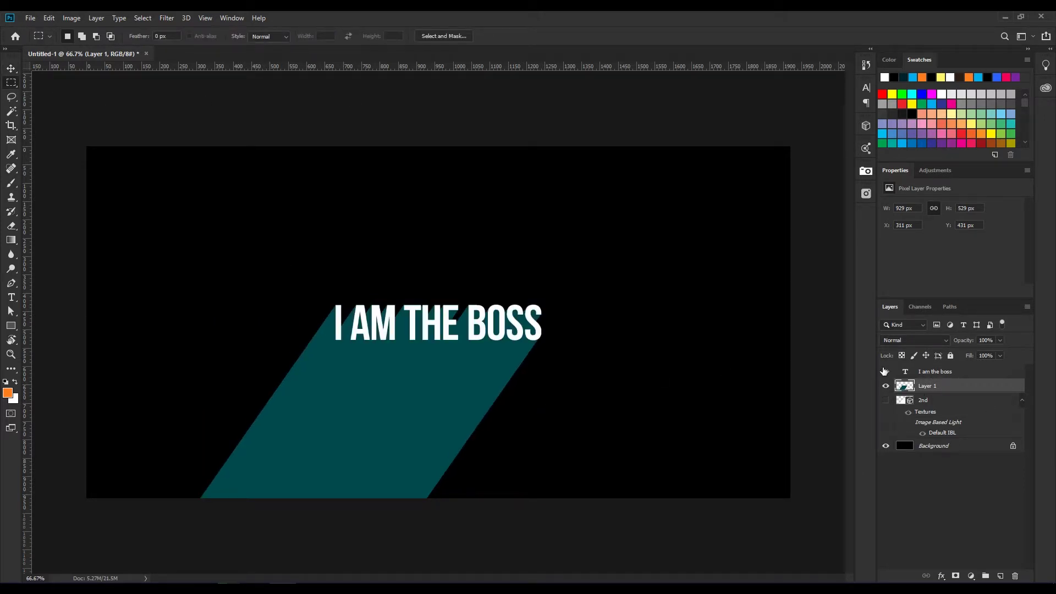
{"action": "key", "text": "v"}
{"action": "left_click", "coordinate": [538, 283]}
{"action": "left_click", "coordinate": [385, 403]}
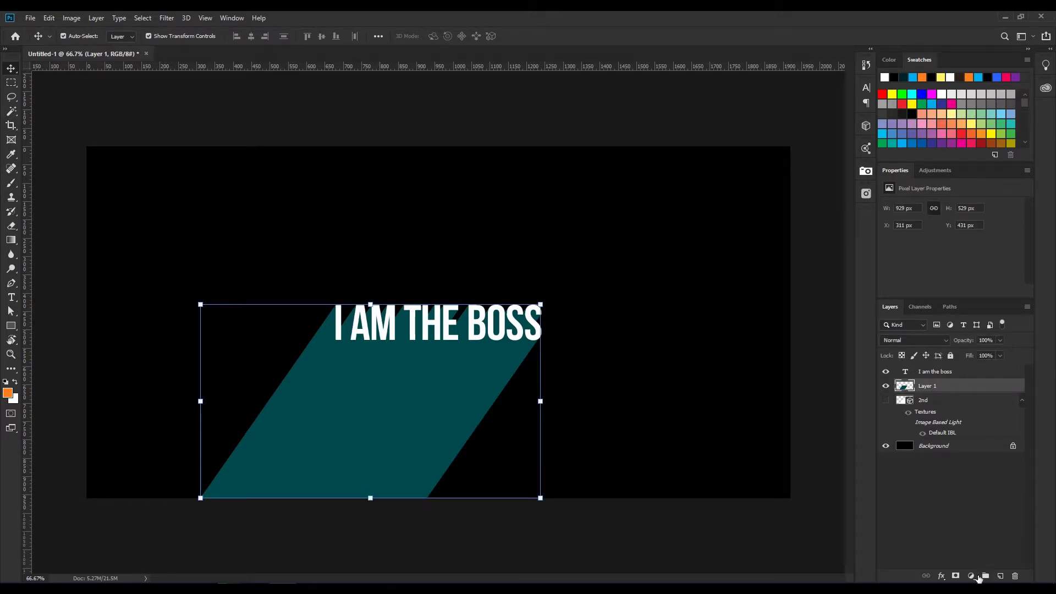
{"action": "left_click", "coordinate": [957, 576]}
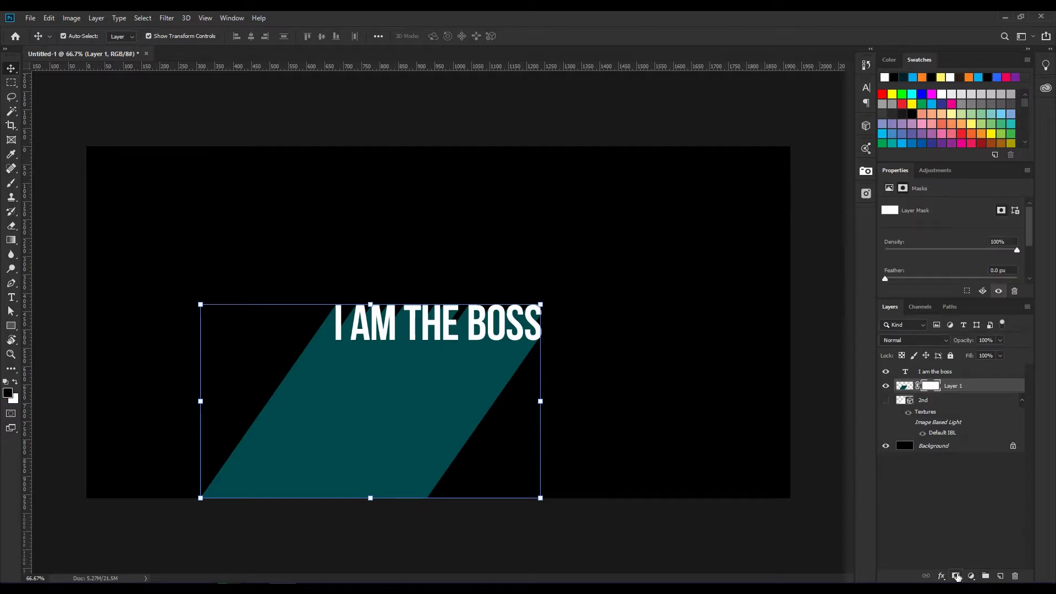
Step: Draw vertical gradients on Layer 1's mask until the teal shadow fades toward the bottom
{"action": "left_click", "coordinate": [11, 240]}
{"action": "left_click_drag", "start_coordinate": [358, 500], "coordinate": [370, 352]}
{"action": "left_click_drag", "start_coordinate": [356, 483], "coordinate": [368, 260]}
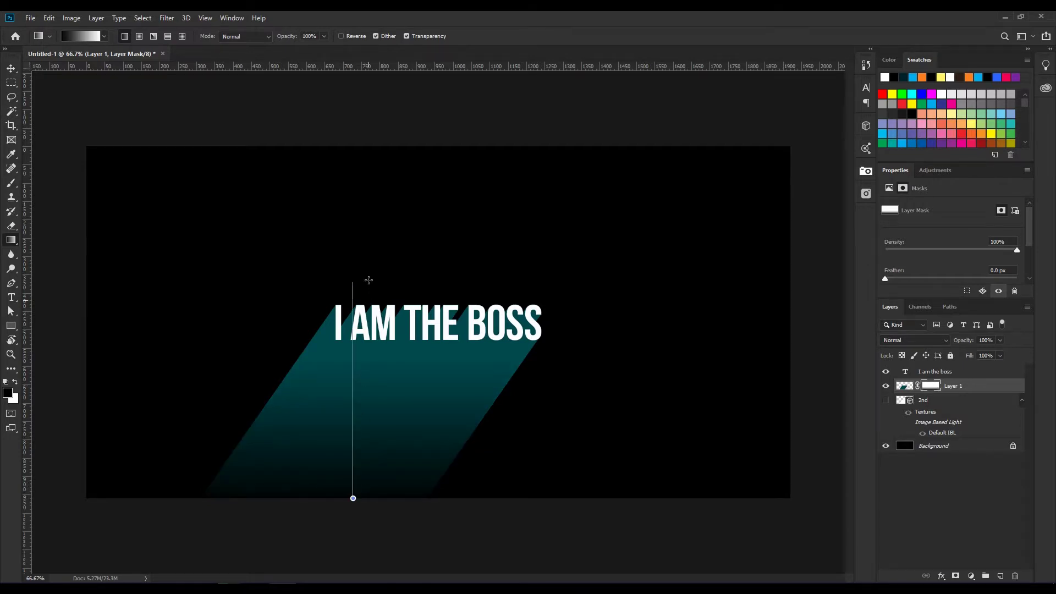
{"action": "left_click_drag", "start_coordinate": [379, 443], "coordinate": [404, 252]}
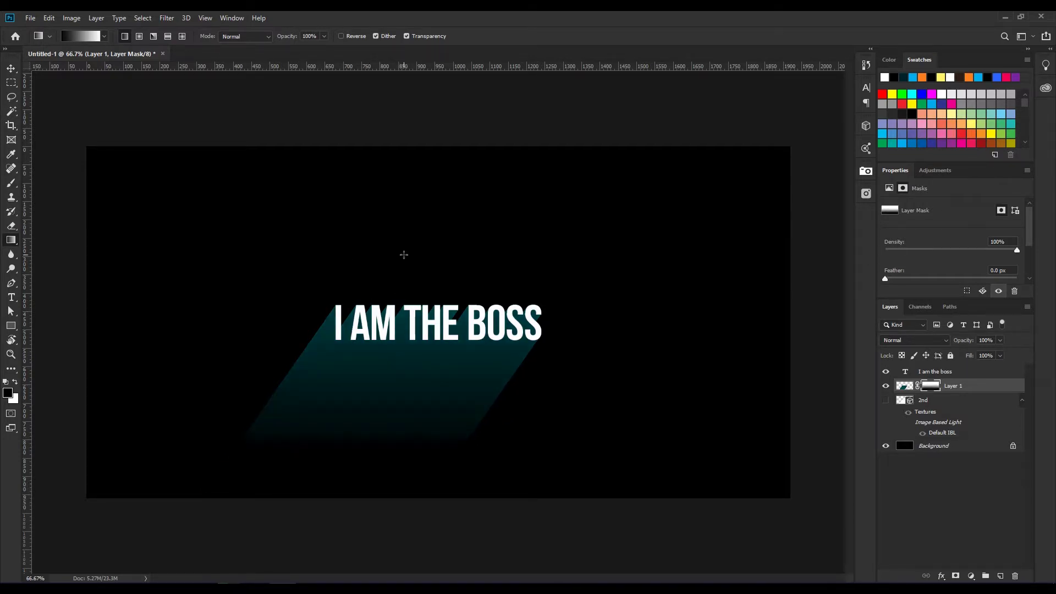
{"action": "key", "text": "ctrl+z"}
{"action": "left_click_drag", "start_coordinate": [349, 496], "coordinate": [377, 258]}
{"action": "left_click_drag", "start_coordinate": [386, 442], "coordinate": [435, 231]}
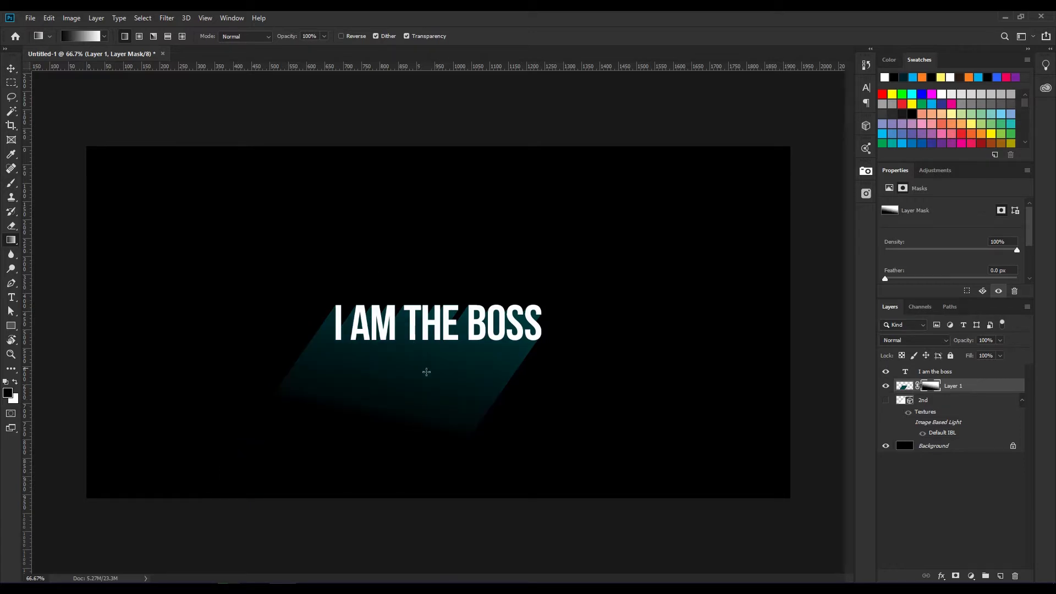
{"action": "key", "text": "ctrl+z"}
{"action": "left_click_drag", "start_coordinate": [389, 492], "coordinate": [389, 239]}
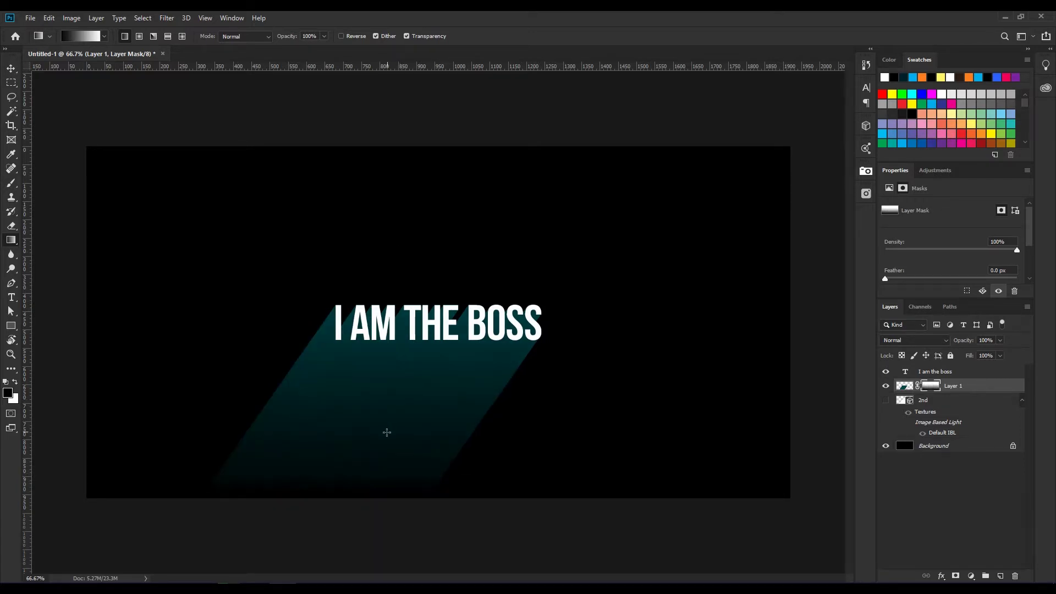
{"action": "left_click_drag", "start_coordinate": [386, 432], "coordinate": [384, 236]}
{"action": "left_click_drag", "start_coordinate": [364, 498], "coordinate": [384, 370]}
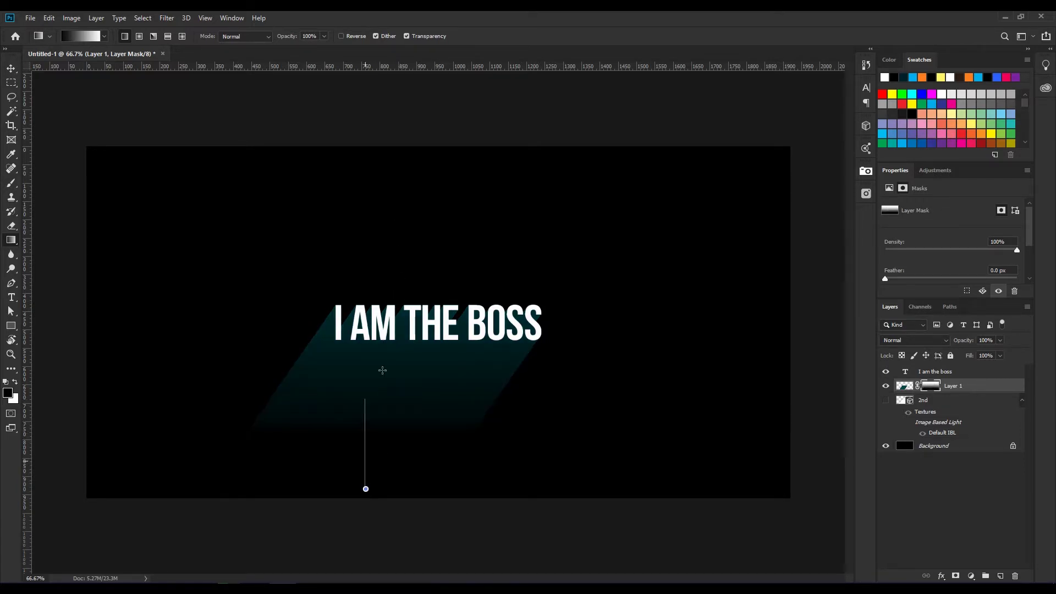
{"action": "key", "text": "v"}
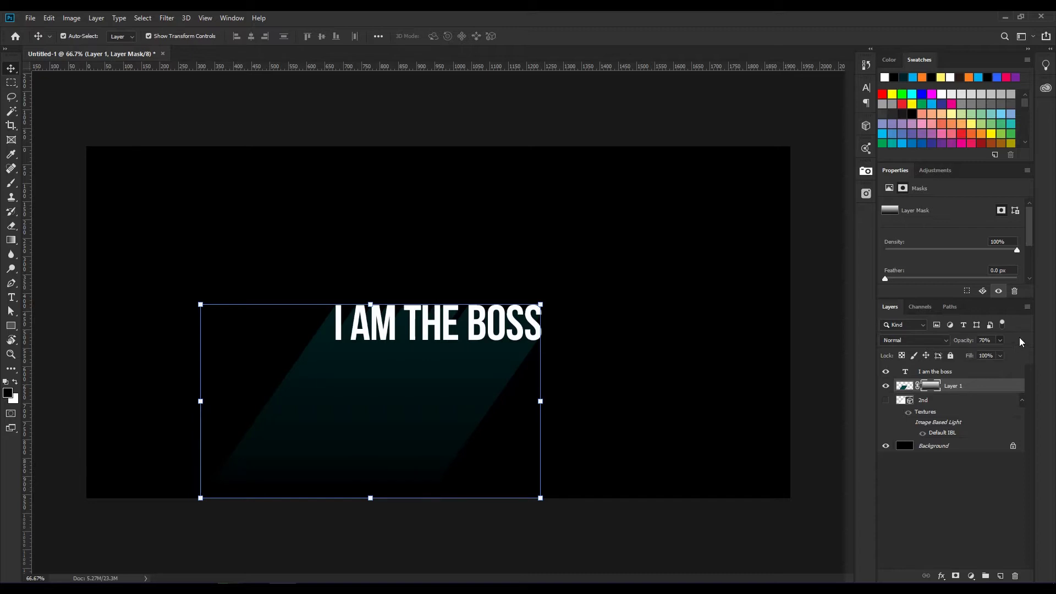
Step: Draw a canvas-sized rectangle and fill it with blue
{"action": "left_click", "coordinate": [947, 457]}
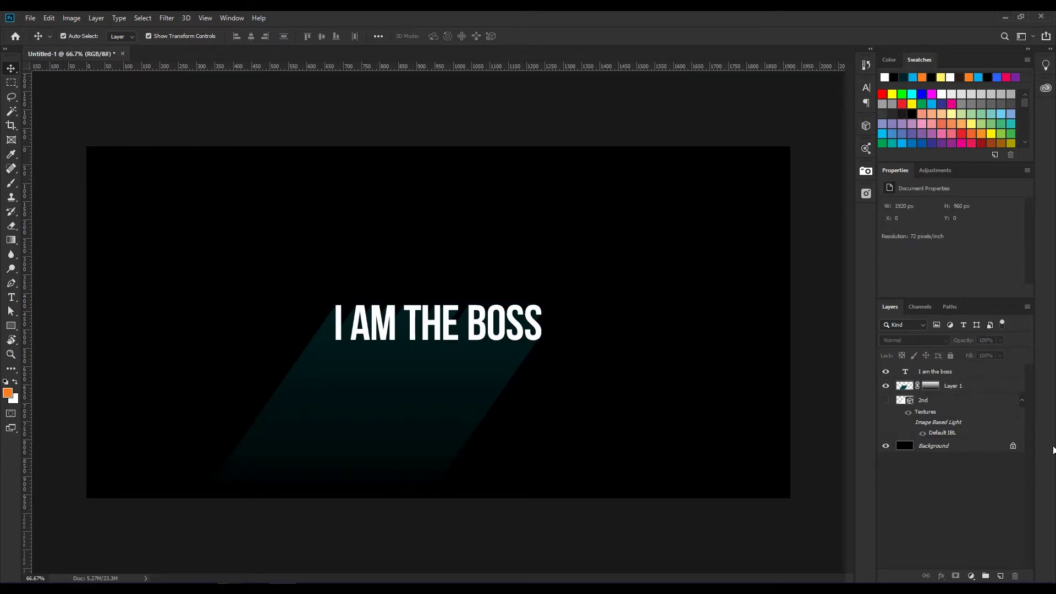
{"action": "left_click", "coordinate": [11, 325]}
{"action": "left_click_drag", "start_coordinate": [73, 136], "coordinate": [798, 511]}
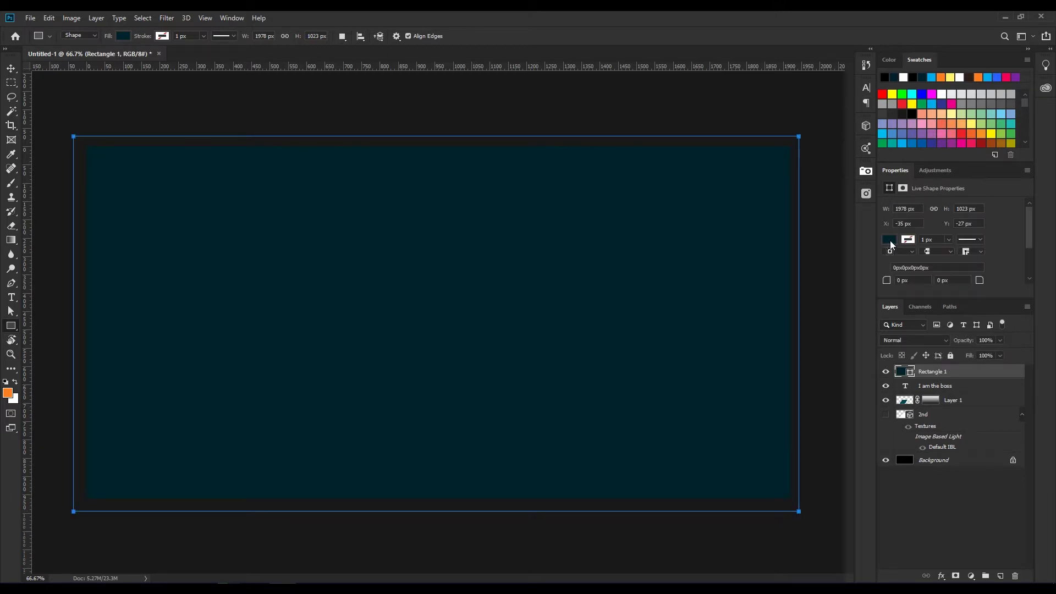
{"action": "left_click", "coordinate": [889, 240]}
{"action": "key", "text": "Escape"}
{"action": "left_click", "coordinate": [895, 239]}
{"action": "left_click", "coordinate": [976, 297]}
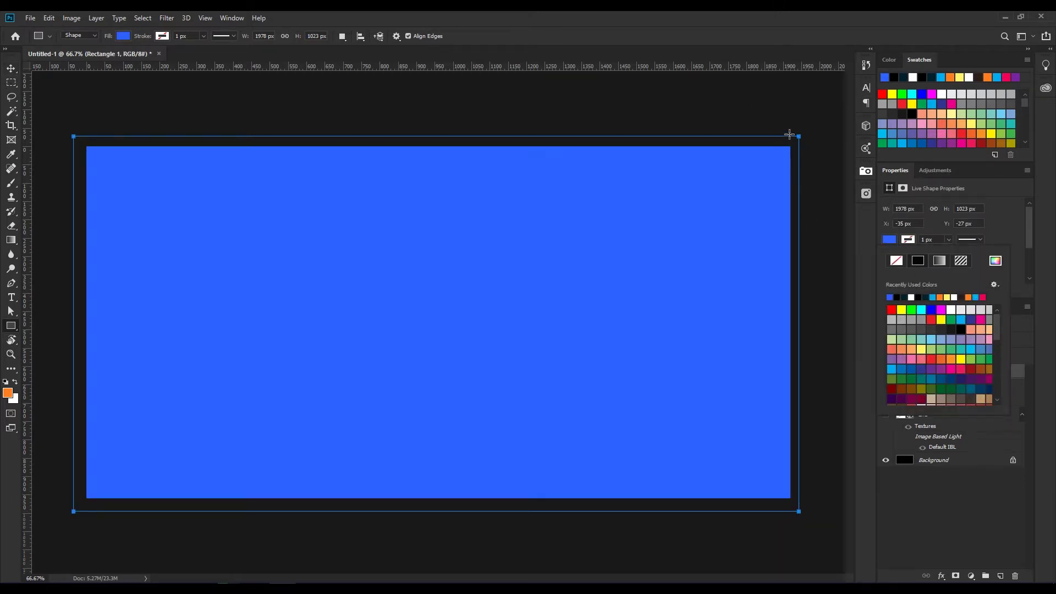
Step: Move the blue rectangle layer below Layer 1 and check the result at 100% zoom
{"action": "key", "text": "Escape"}
{"action": "key", "text": "v"}
{"action": "left_click_drag", "start_coordinate": [958, 372], "coordinate": [961, 407]}
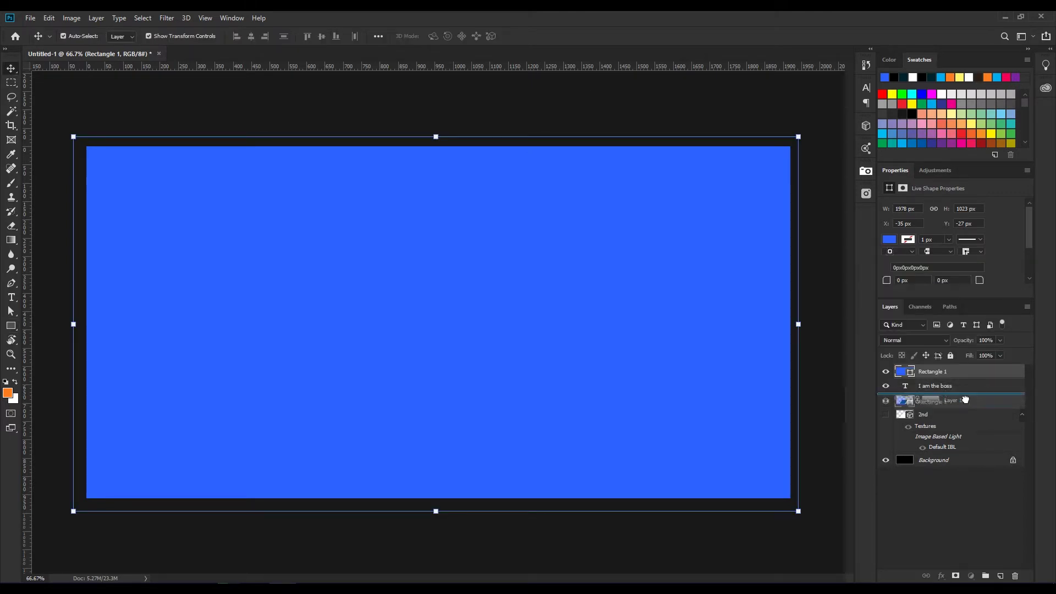
{"action": "left_click", "coordinate": [837, 301]}
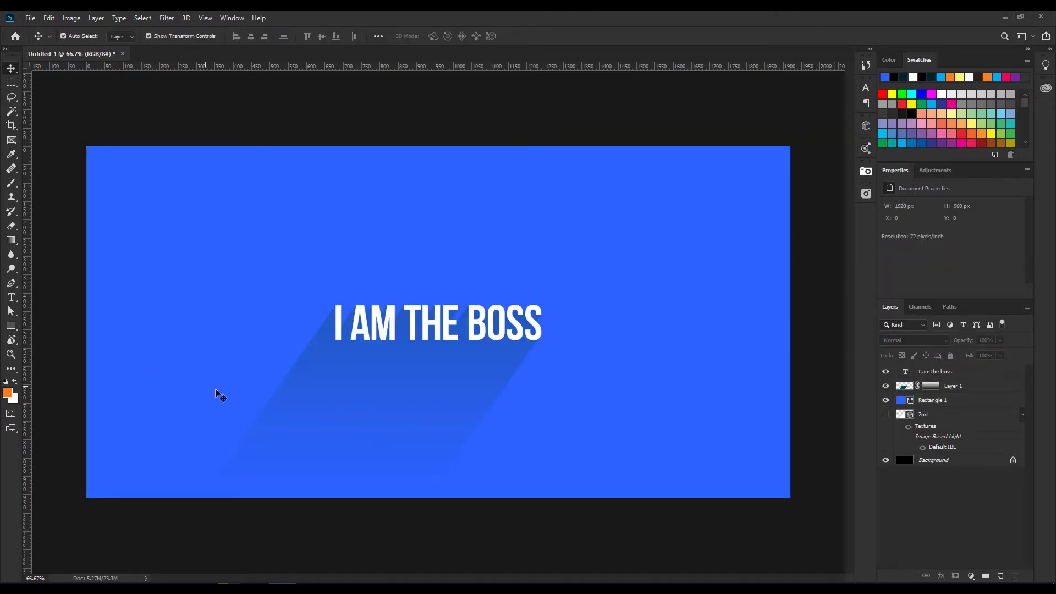
{"action": "key", "text": "ctrl+1"}
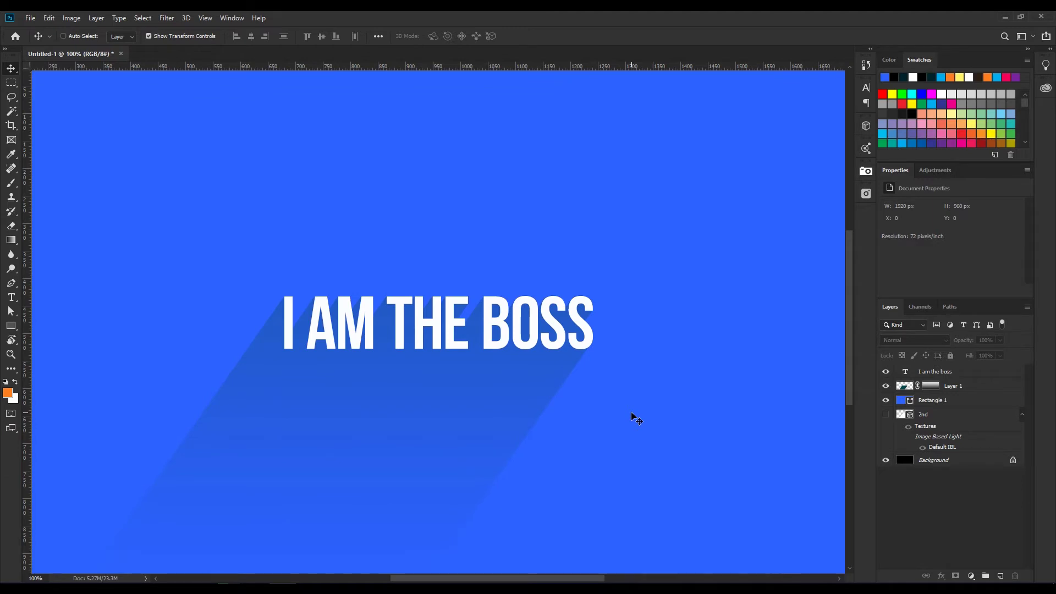
{"action": "key", "text": "ctrl+0"}
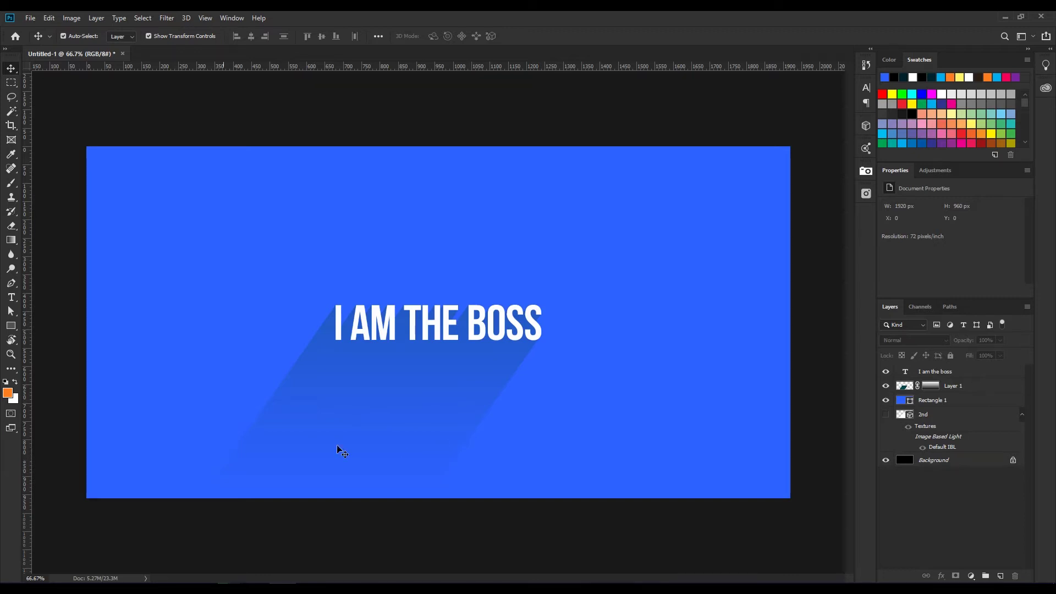
Step: Export the design through Save for Web as I-am-the-boss.png on the Desktop
{"action": "left_click", "coordinate": [1021, 415]}
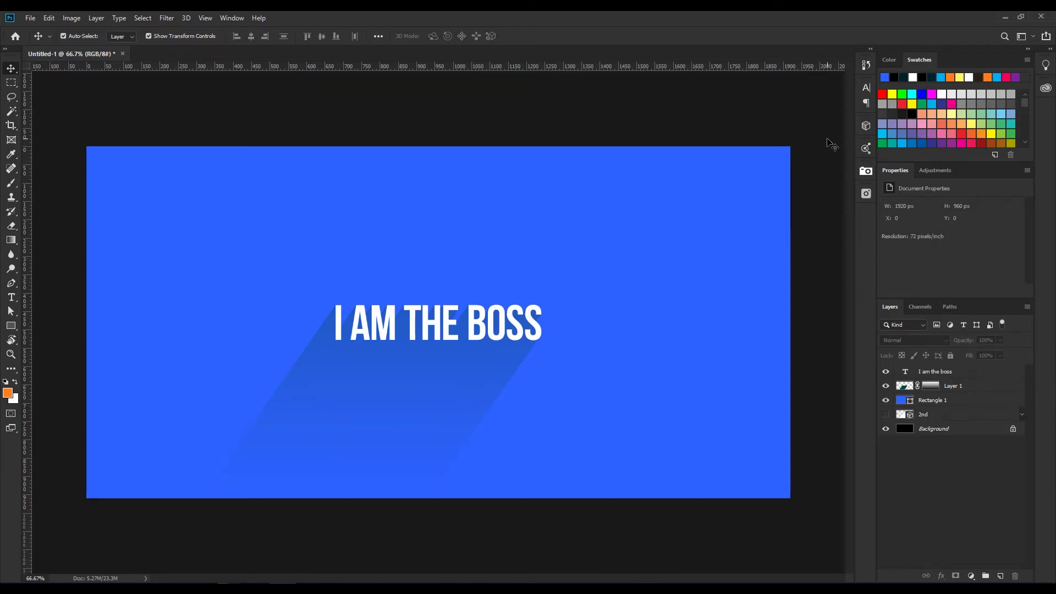
{"action": "left_click", "coordinate": [30, 17]}
{"action": "mouse_move", "coordinate": [50, 167]}
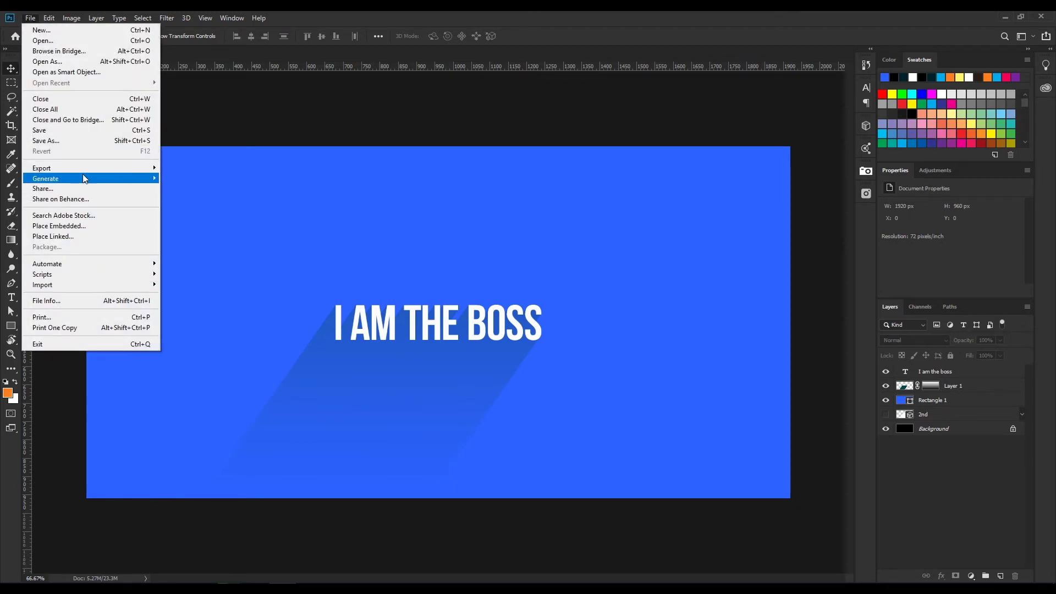
{"action": "left_click", "coordinate": [216, 212]}
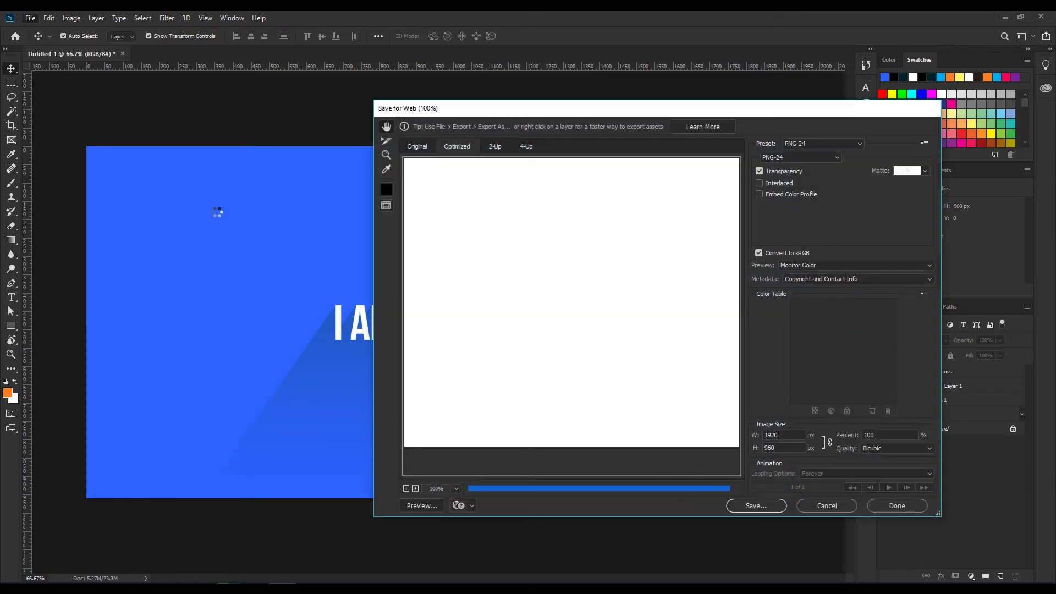
{"action": "mouse_move", "coordinate": [641, 344]}
{"action": "left_mouse_down"}
{"action": "mouse_move", "coordinate": [589, 328]}
{"action": "mouse_move", "coordinate": [596, 368]}
{"action": "left_mouse_up"}
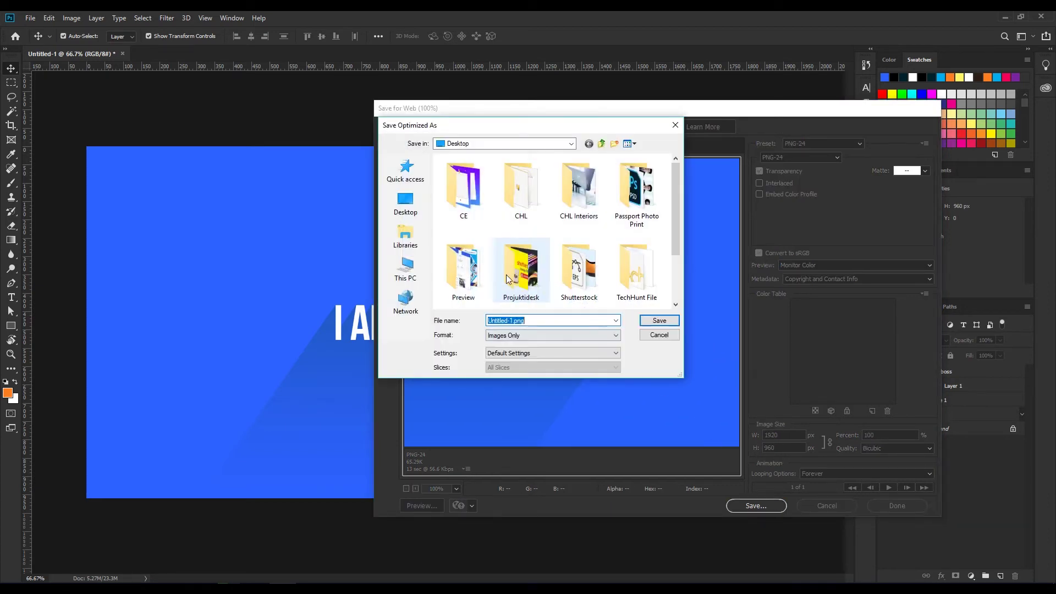
{"action": "left_click", "coordinate": [405, 203]}
{"action": "type", "text": "I am the boss"}
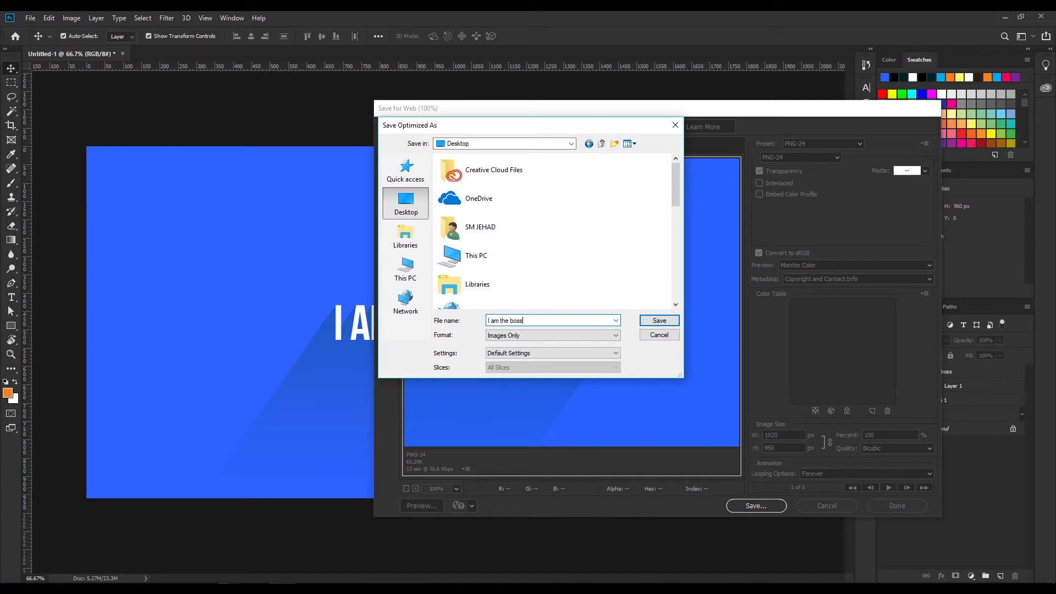
{"action": "key", "text": "Return"}
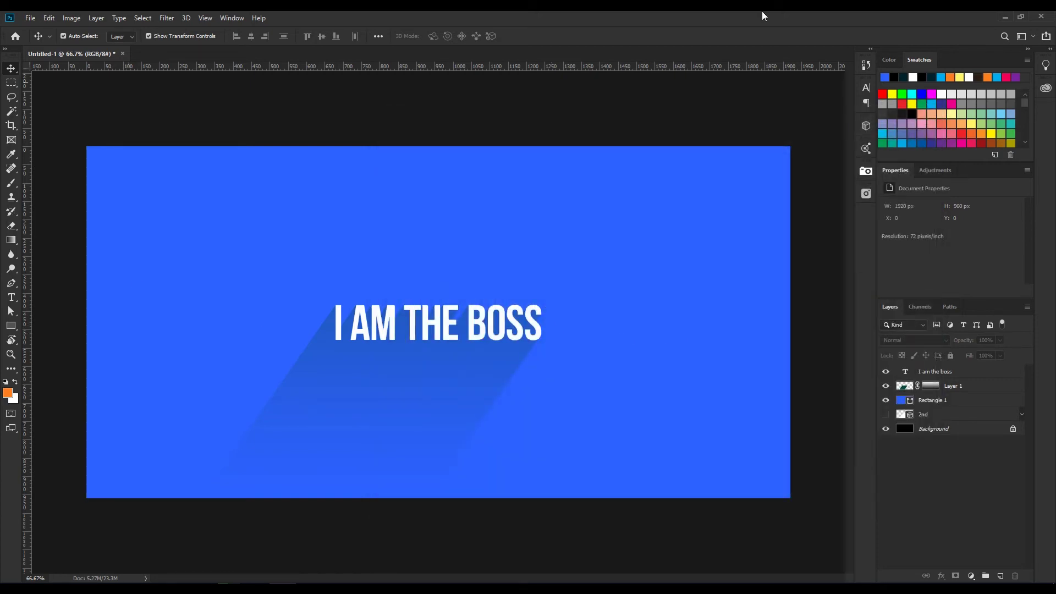
Step: Open I-am-the-boss.png from the Desktop in the image viewer to verify it
{"action": "left_click", "coordinate": [999, 18]}
{"action": "right_click", "coordinate": [555, 189]}
{"action": "left_click", "coordinate": [575, 219]}
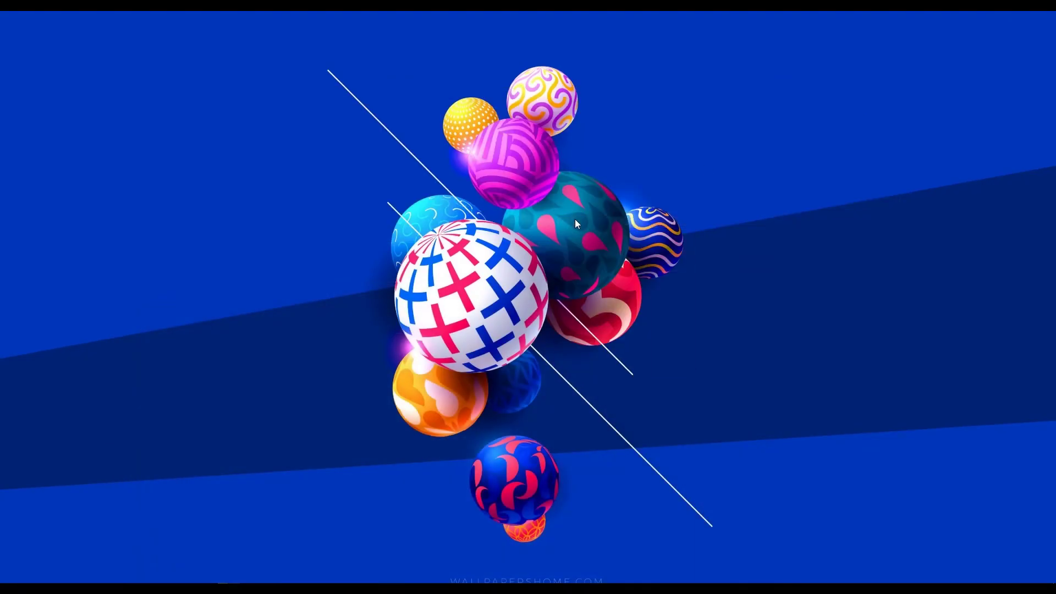
{"action": "left_click", "coordinate": [121, 588]}
{"action": "left_click", "coordinate": [896, 163]}
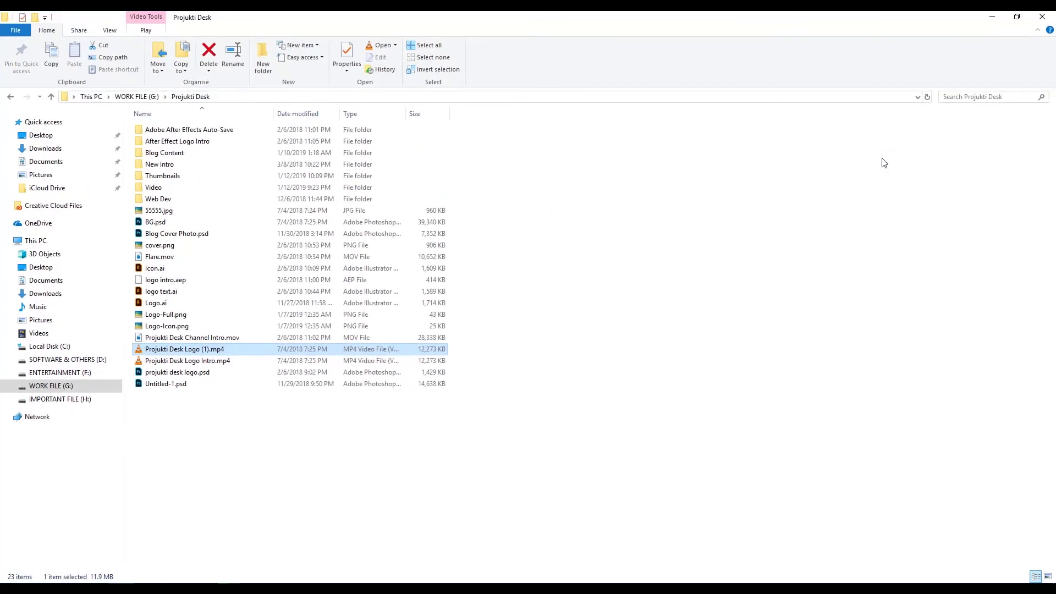
{"action": "left_click", "coordinate": [42, 267]}
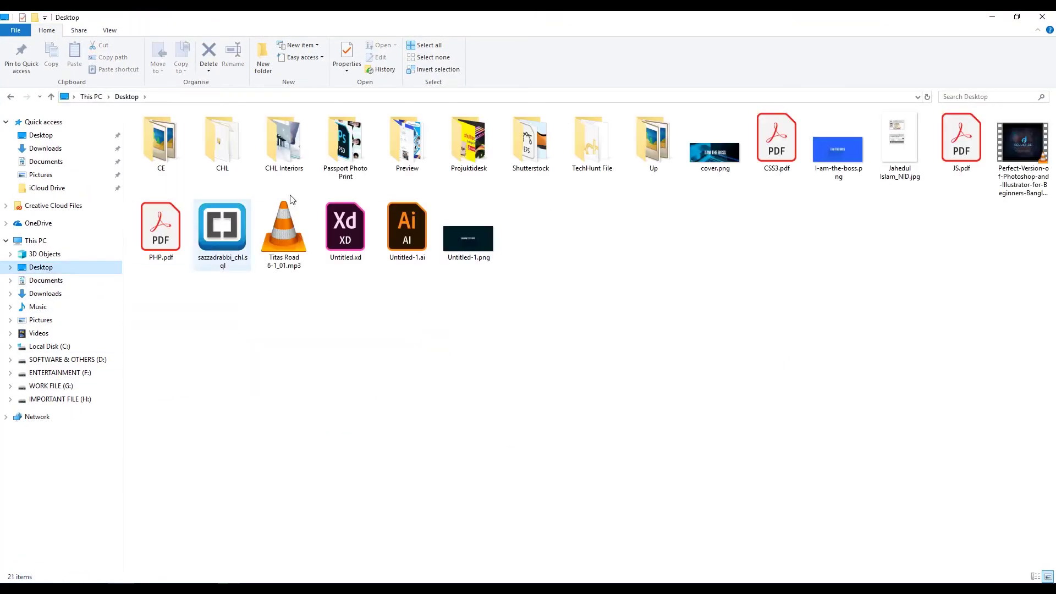
{"action": "left_click", "coordinate": [855, 173]}
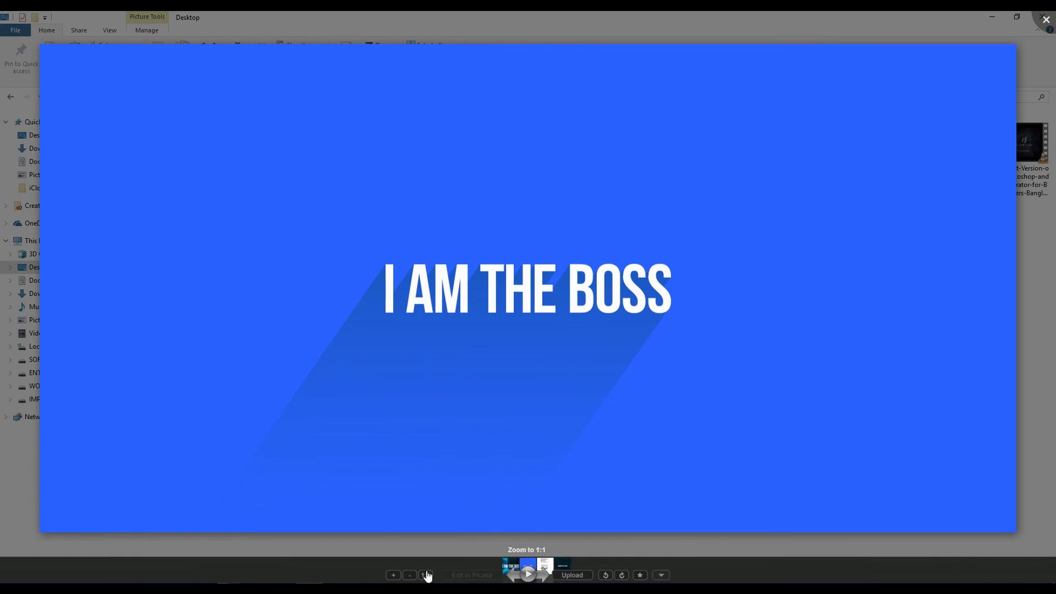
{"action": "left_click", "coordinate": [425, 575]}
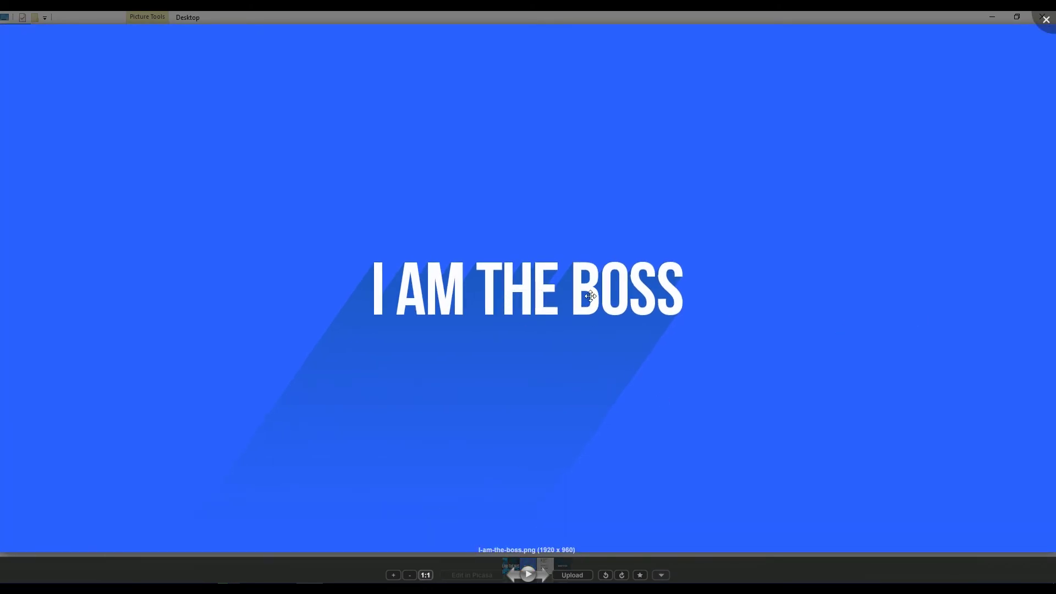
{"action": "left_click", "coordinate": [1045, 19]}
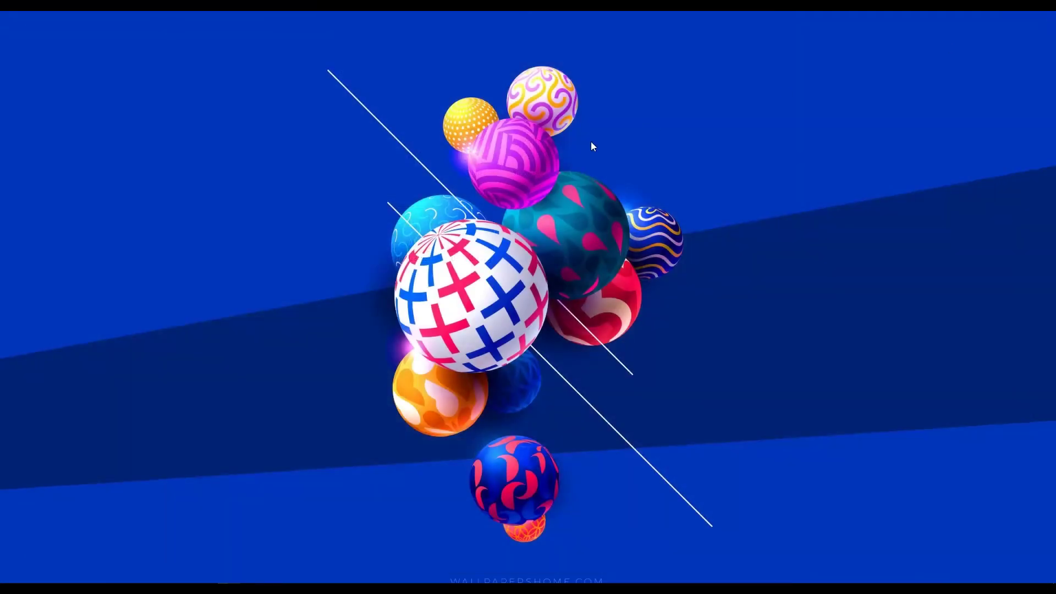